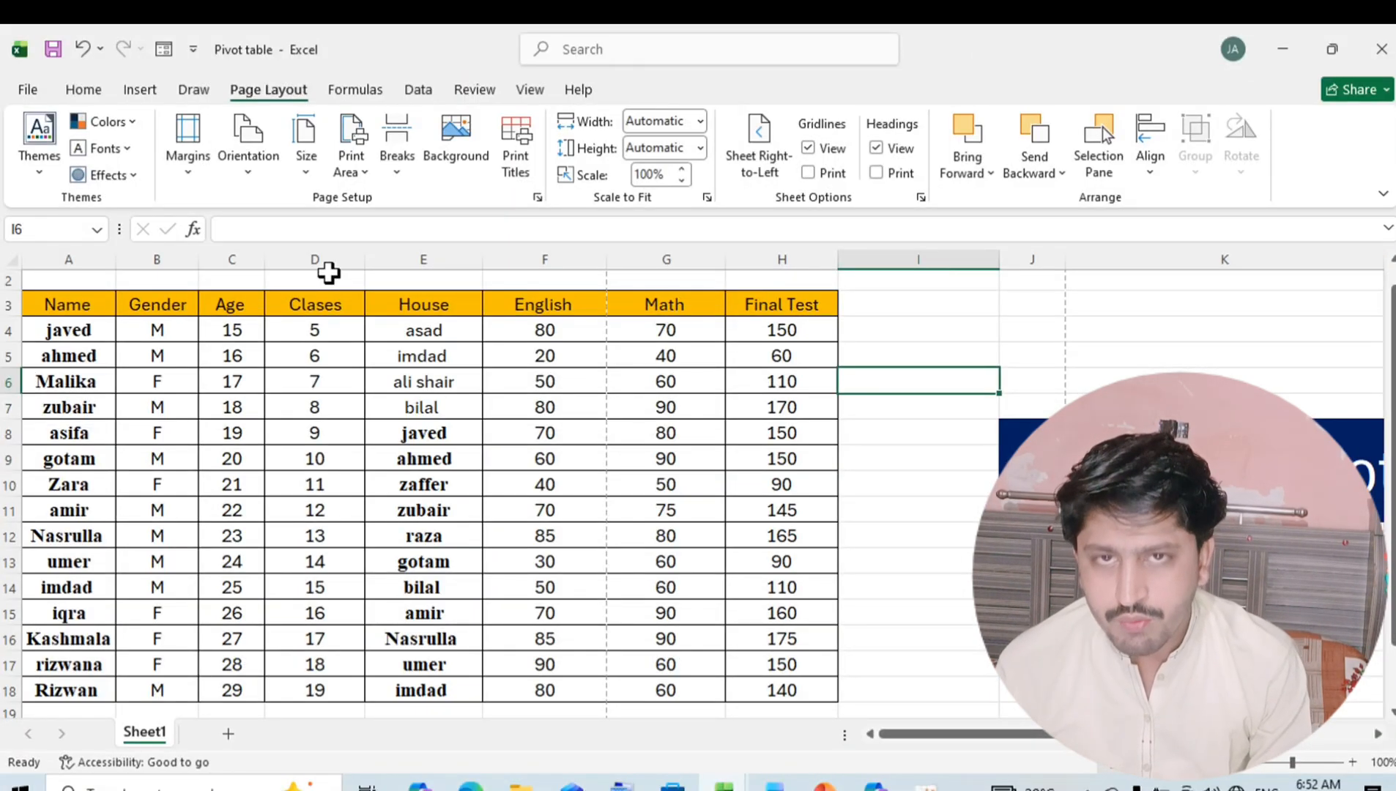
left_click(327, 277)
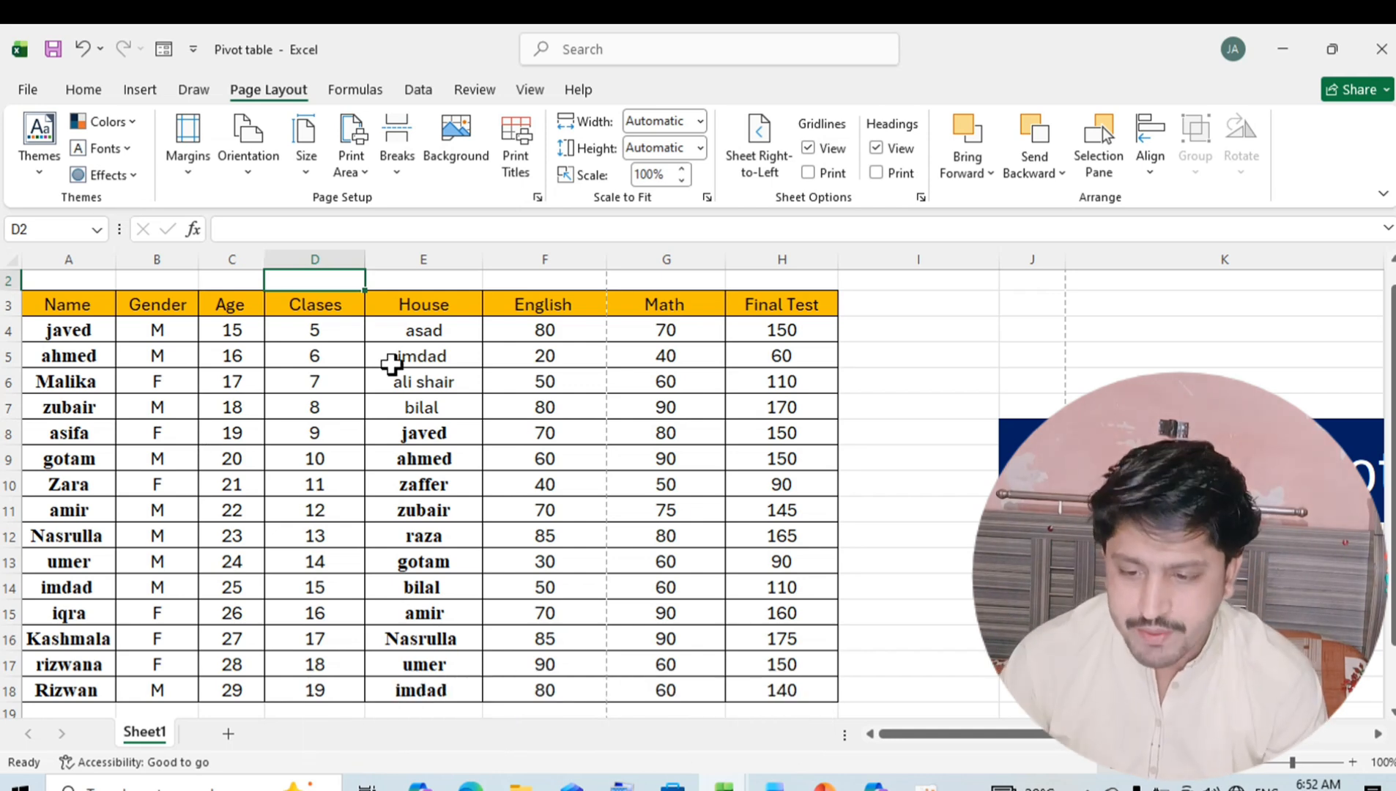
left_click(39, 175)
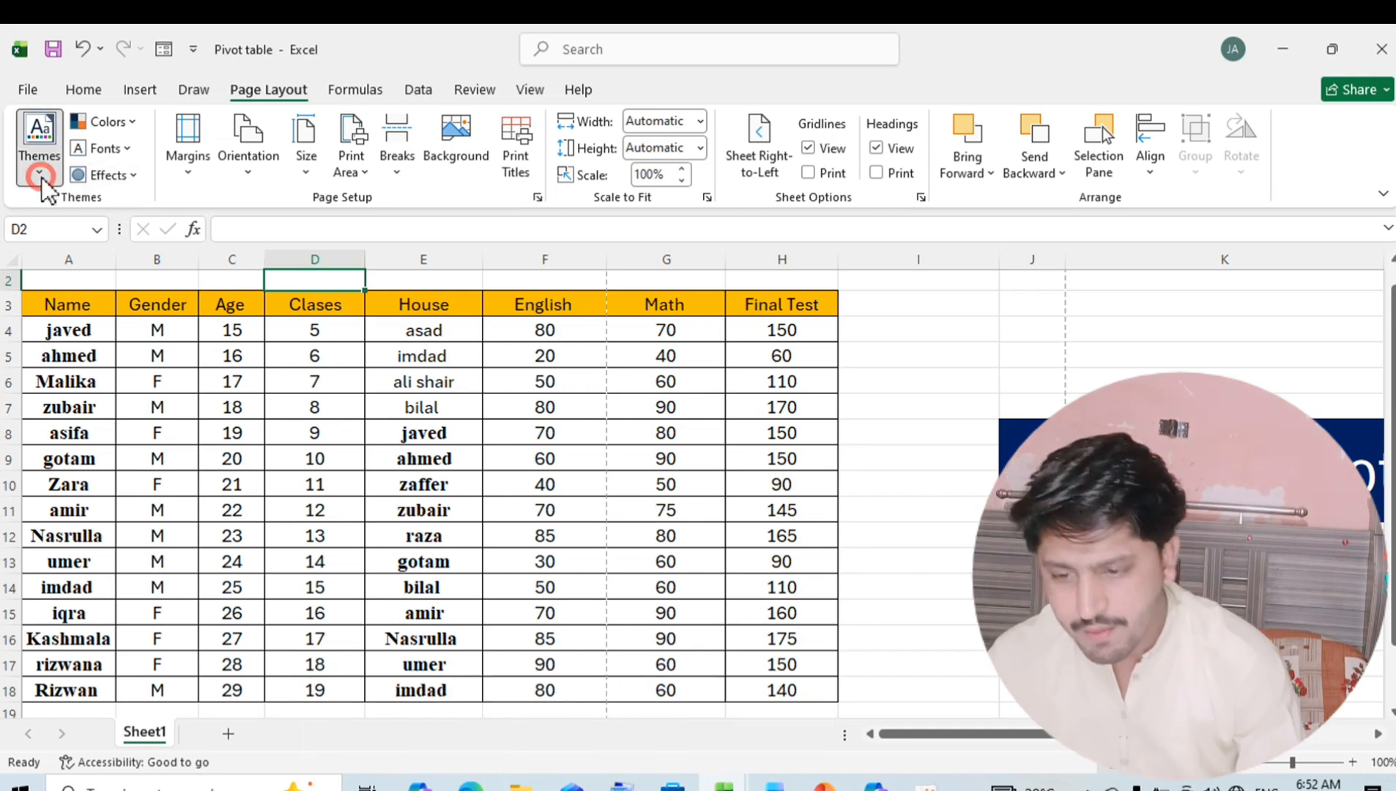
left_click(609, 339)
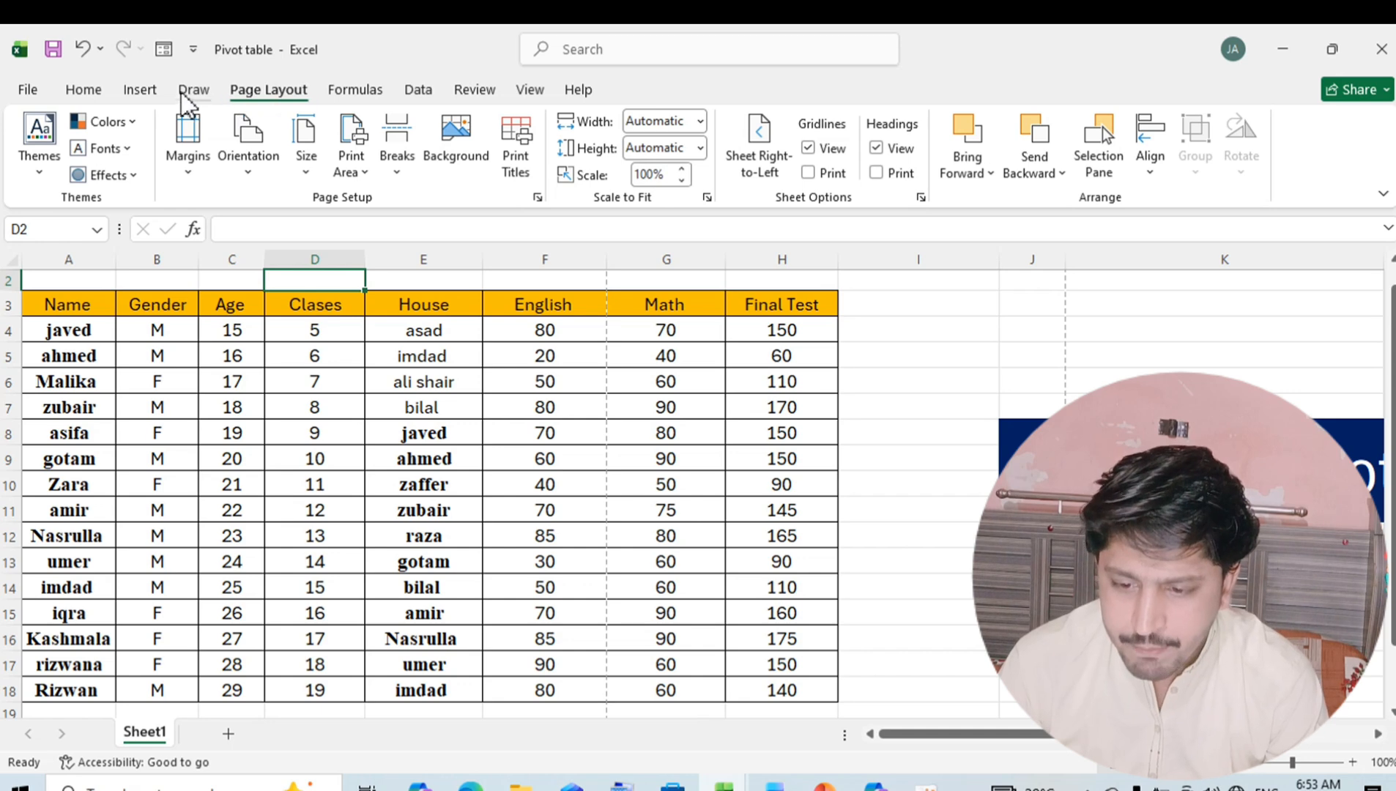
- Convert the student data in A3:H18 into a table that uses its first row as headers
left_click_drag(56, 300, 776, 688)
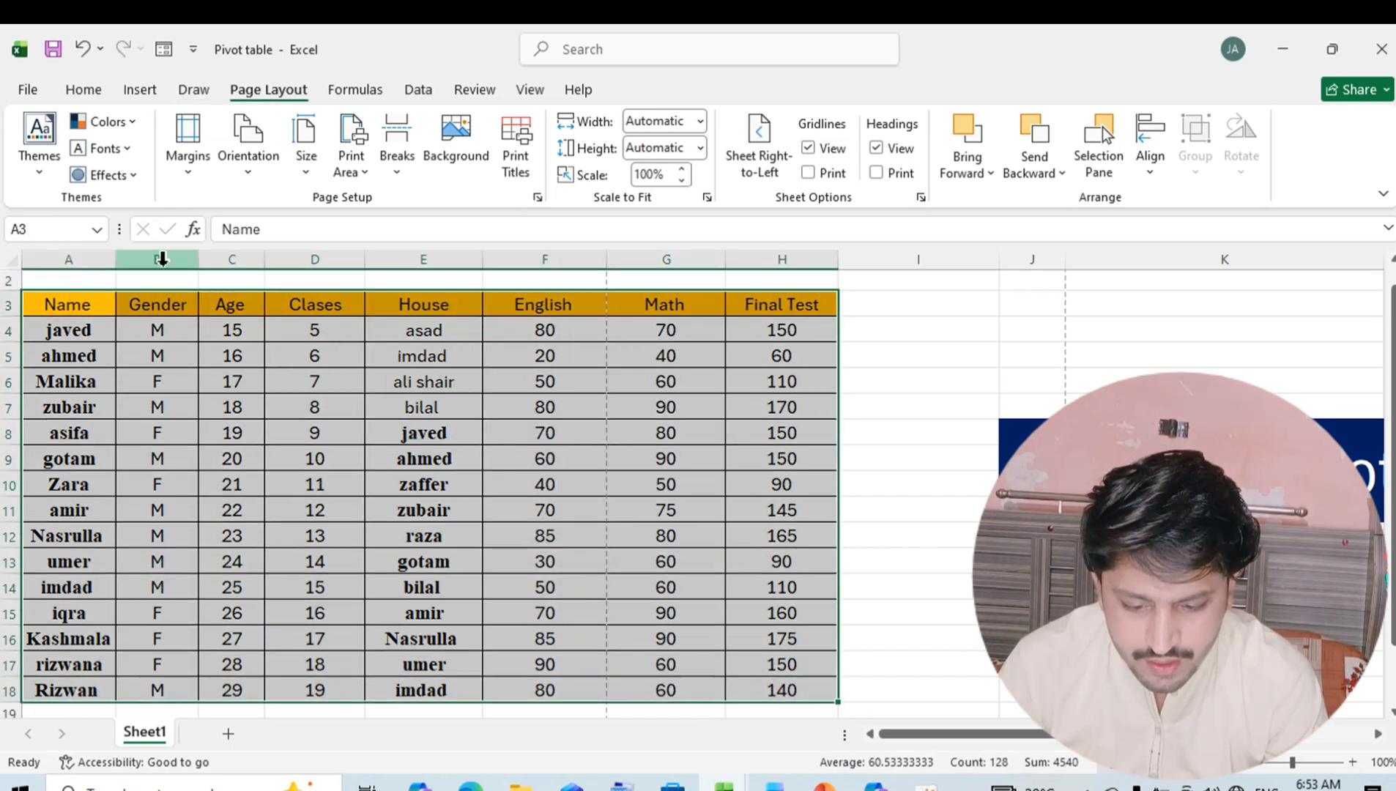
left_click(39, 173)
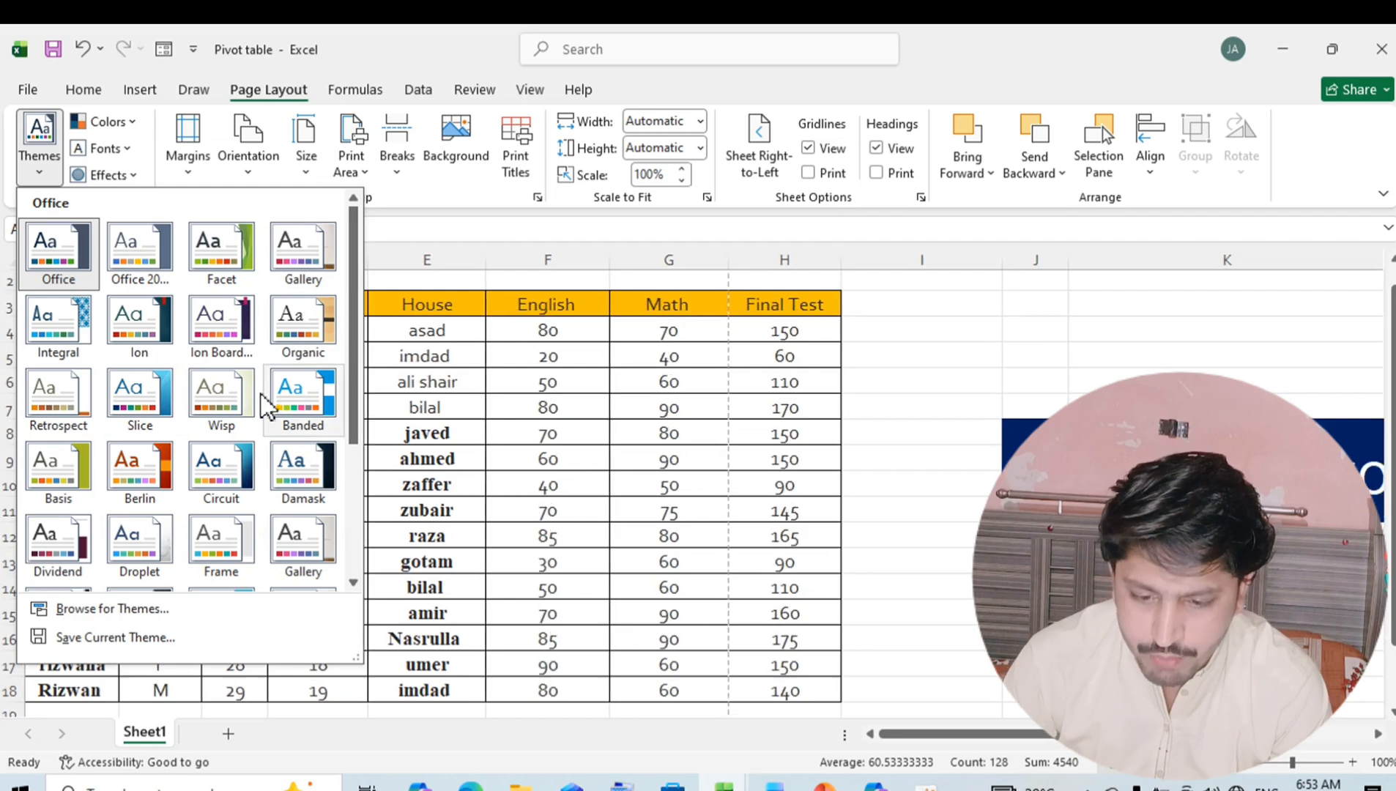
left_click(478, 429)
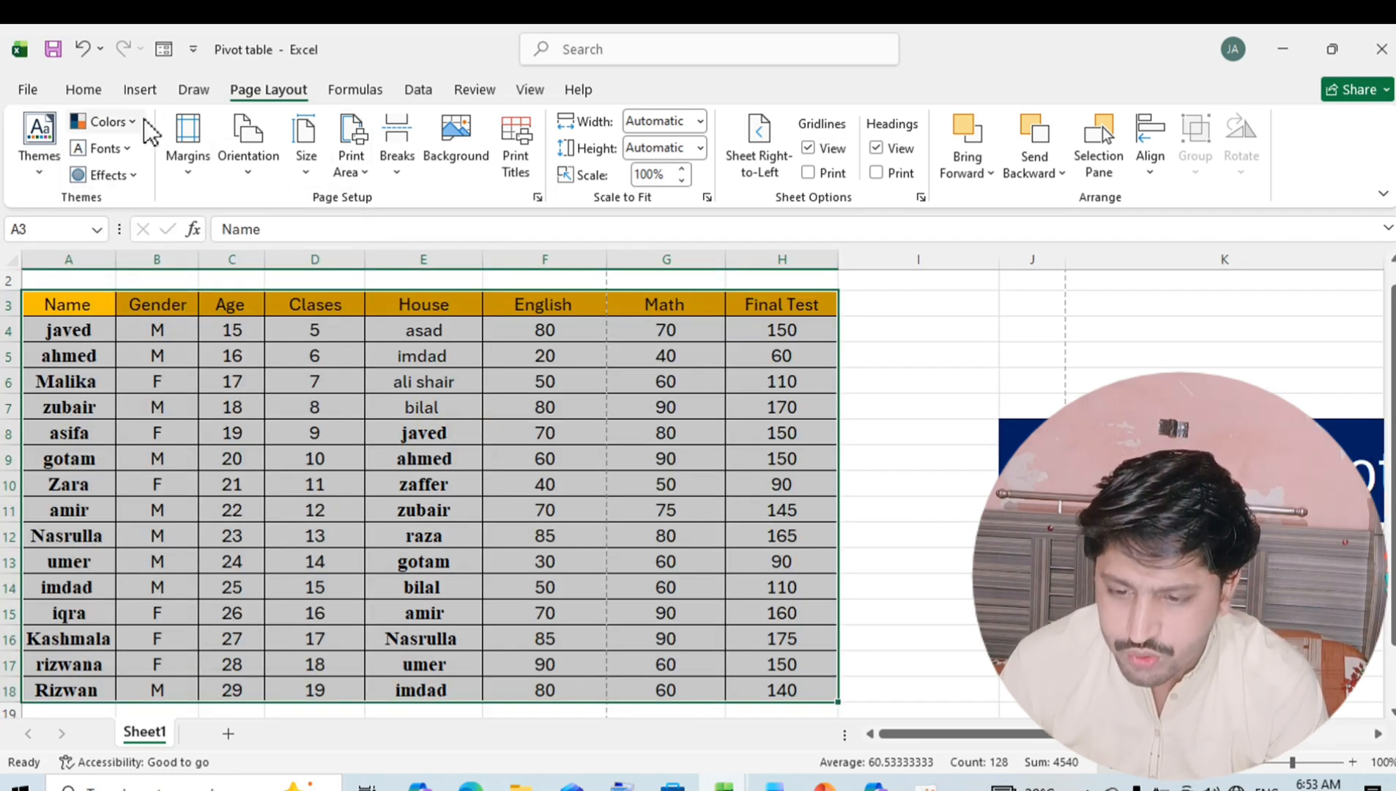
left_click(133, 82)
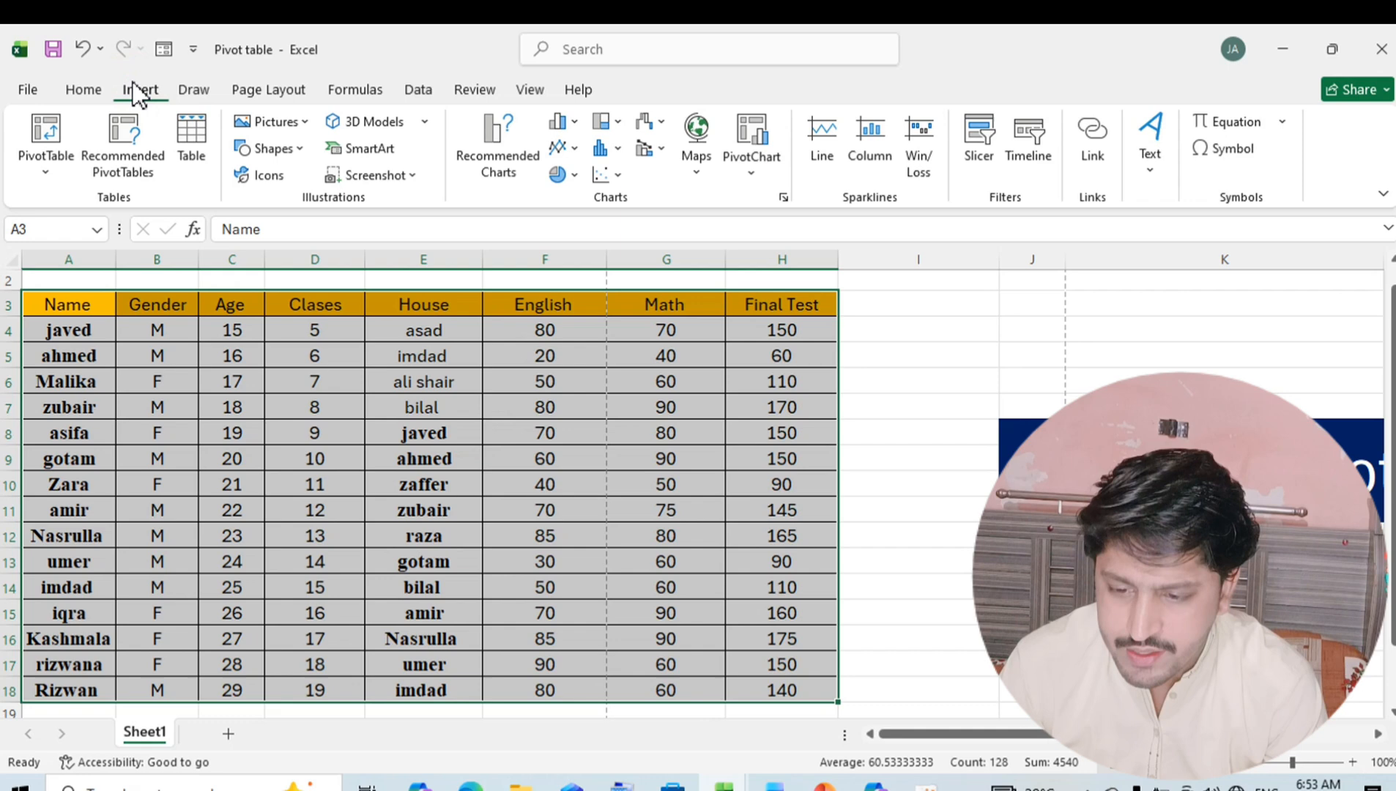
left_click(189, 147)
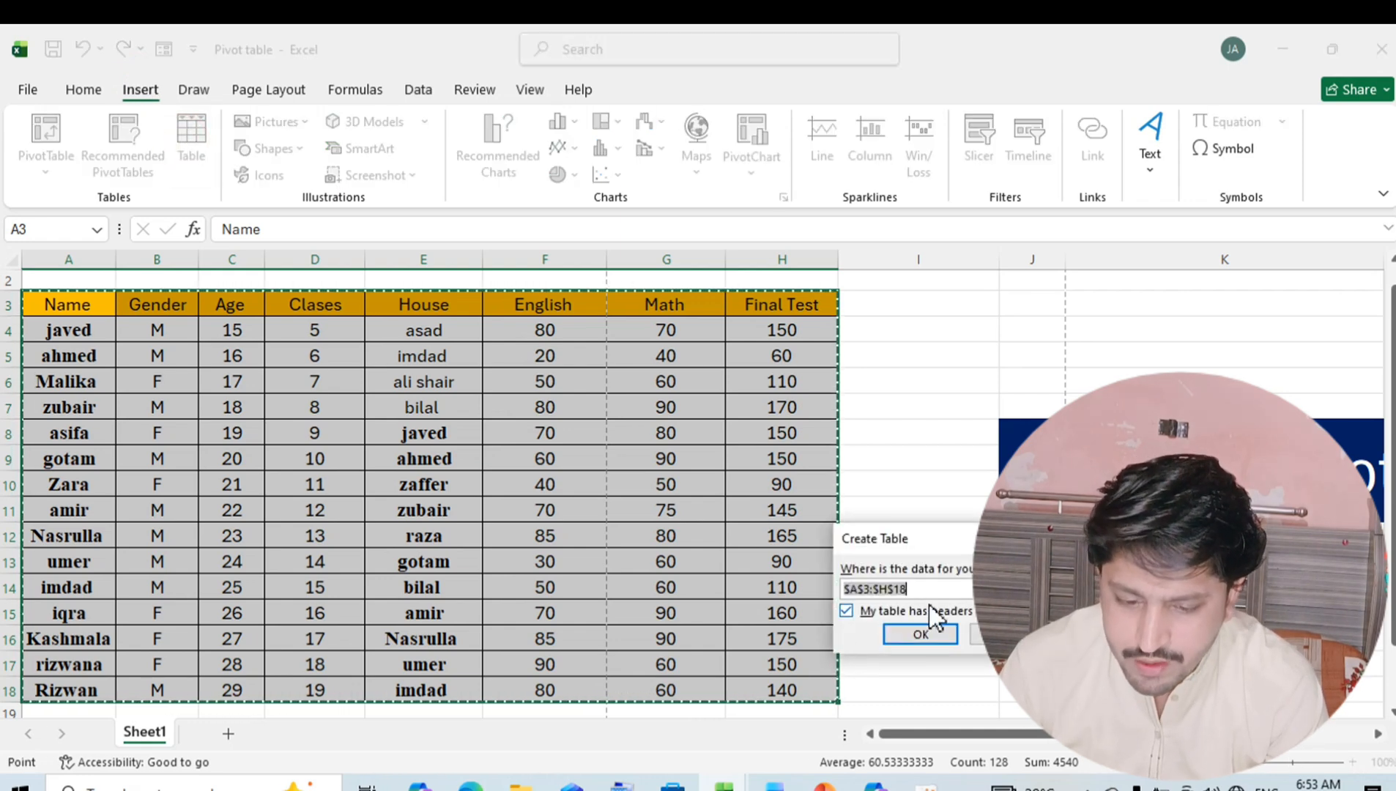
left_click(921, 632)
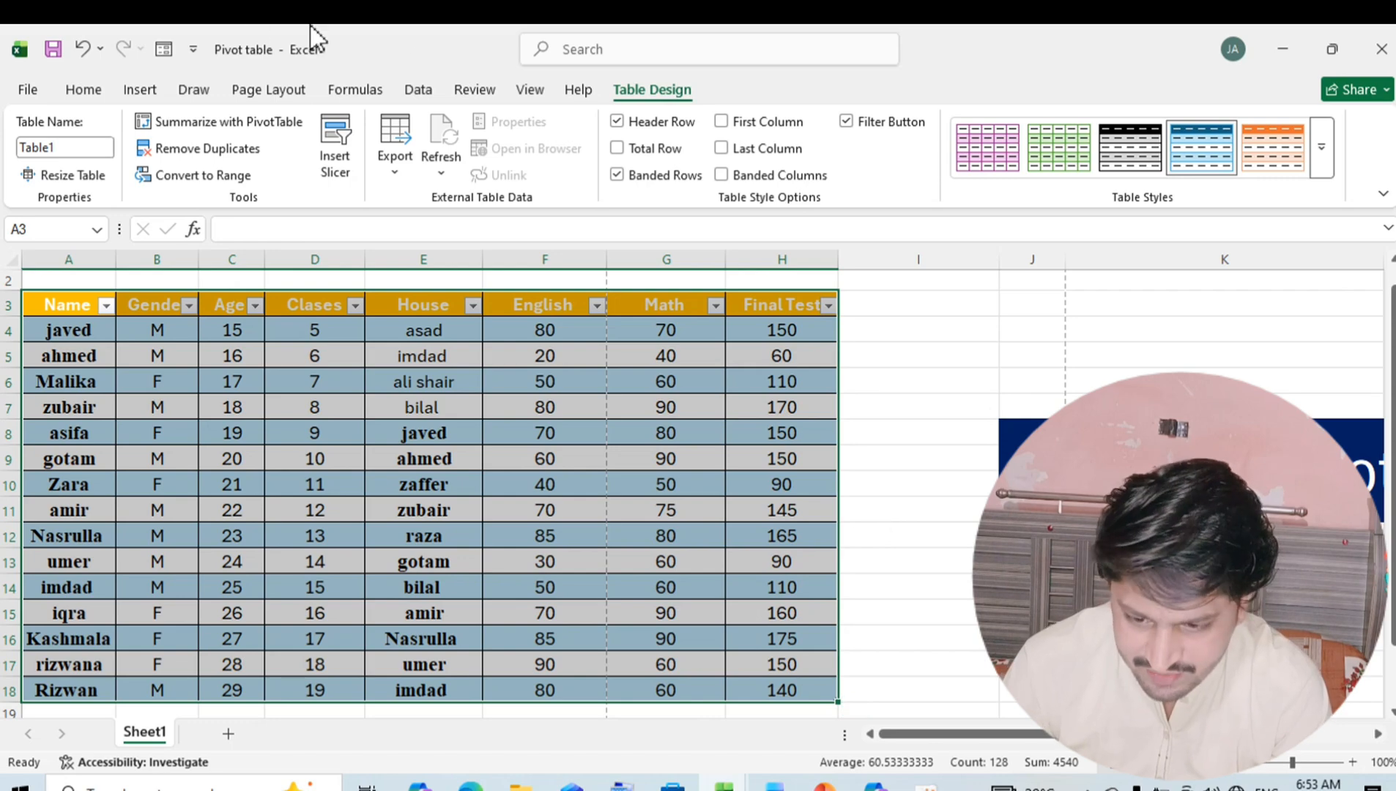
- Apply the Organic theme to the workbook
left_click(277, 83)
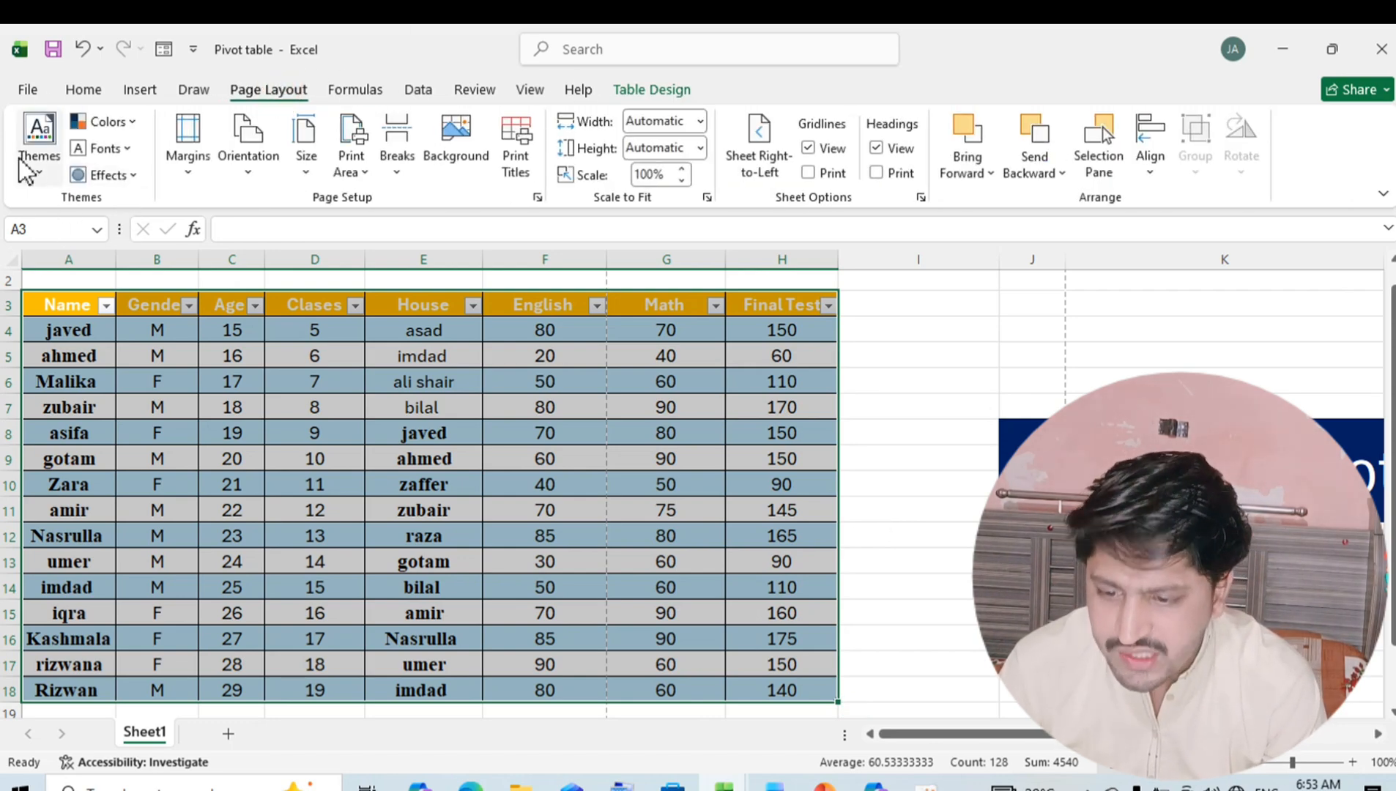
left_click(39, 143)
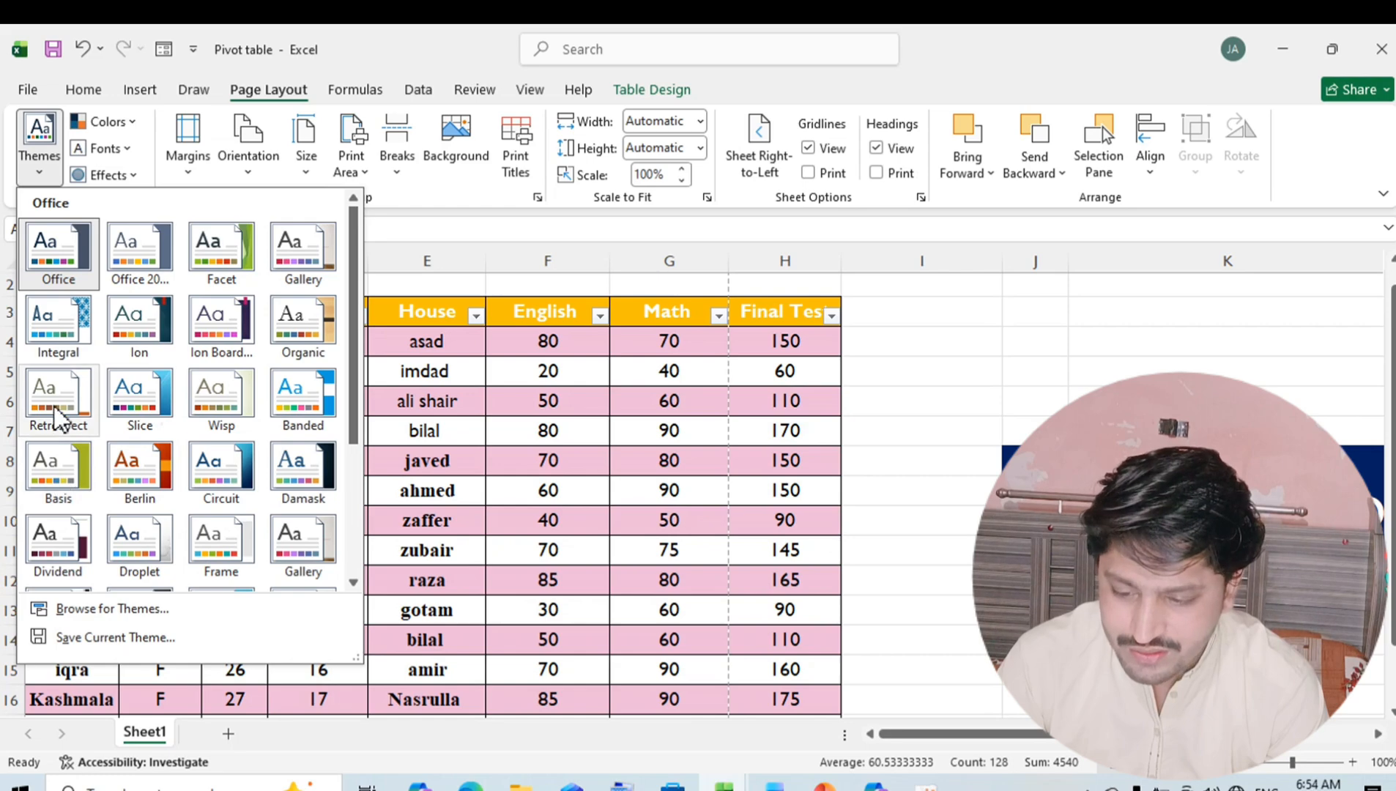
left_click(284, 359)
- Create and save the custom theme colour set Custom 1 with Text/Background - Light 2 set to the standard Orange
left_click(106, 121)
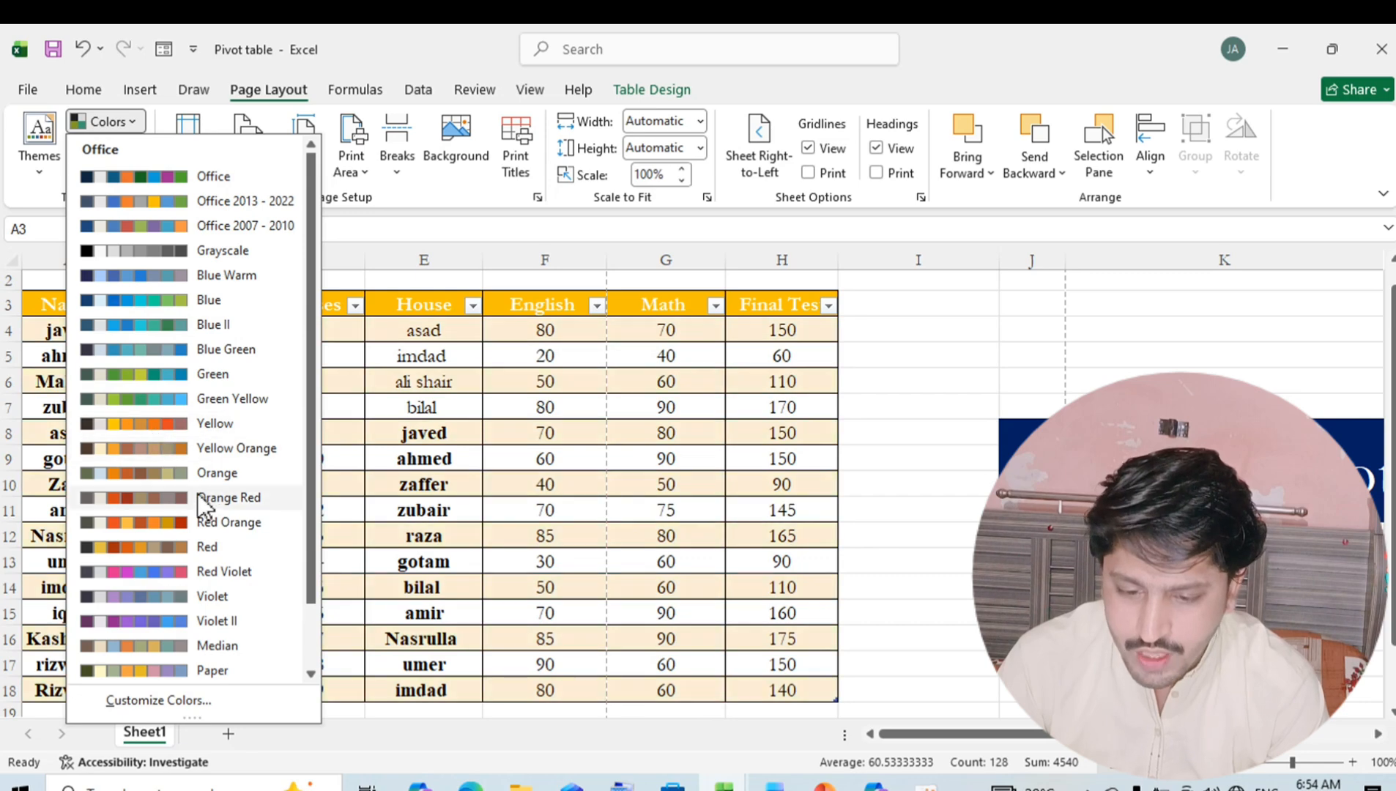
left_click(155, 701)
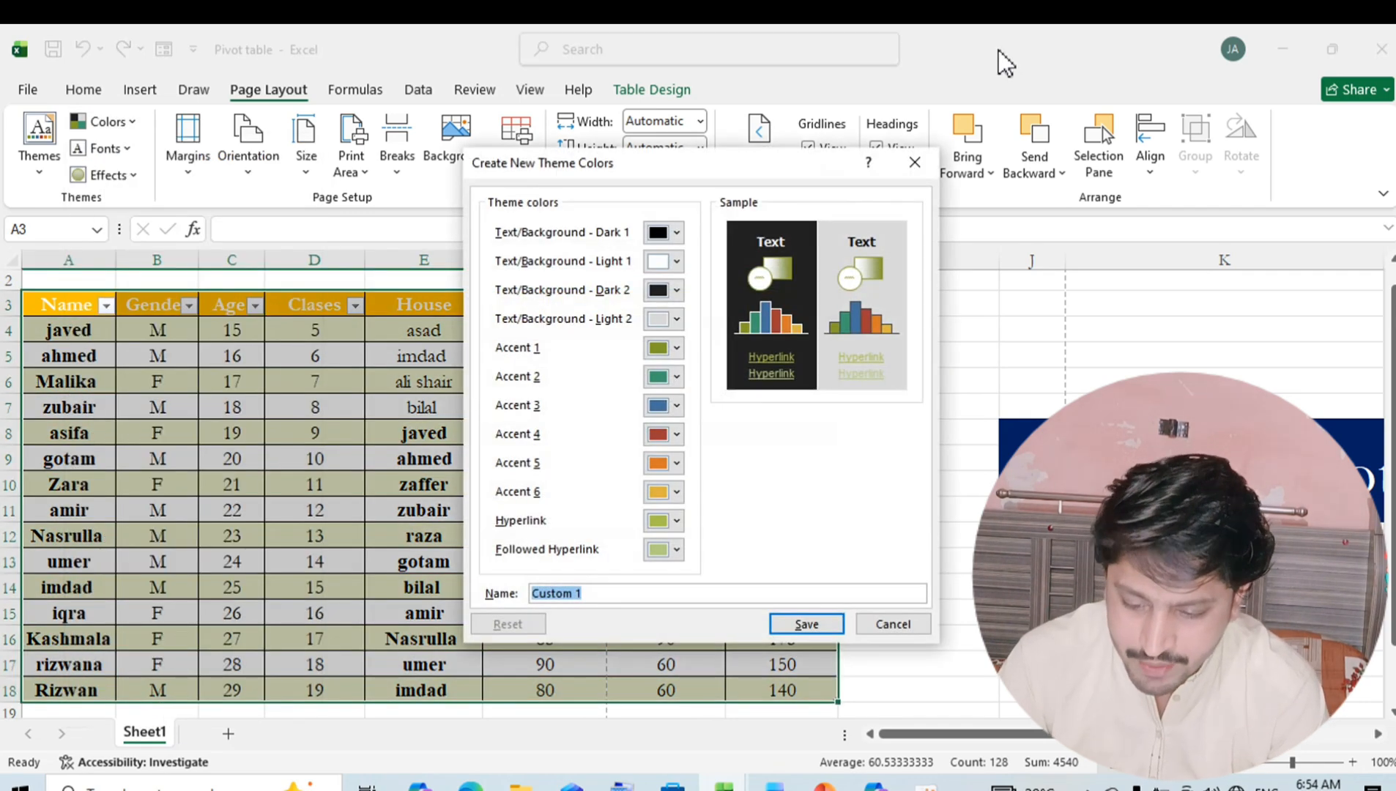
left_click(676, 320)
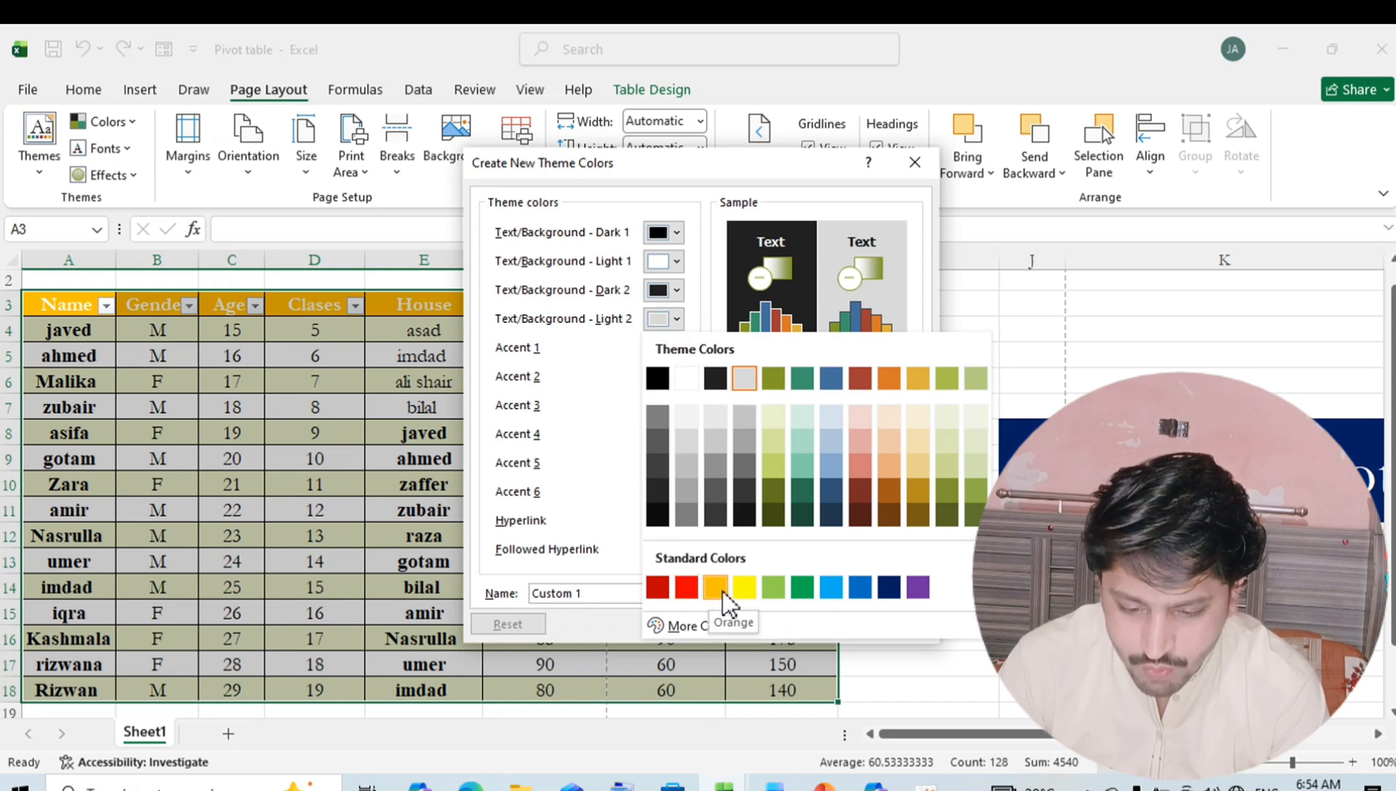
left_click(715, 586)
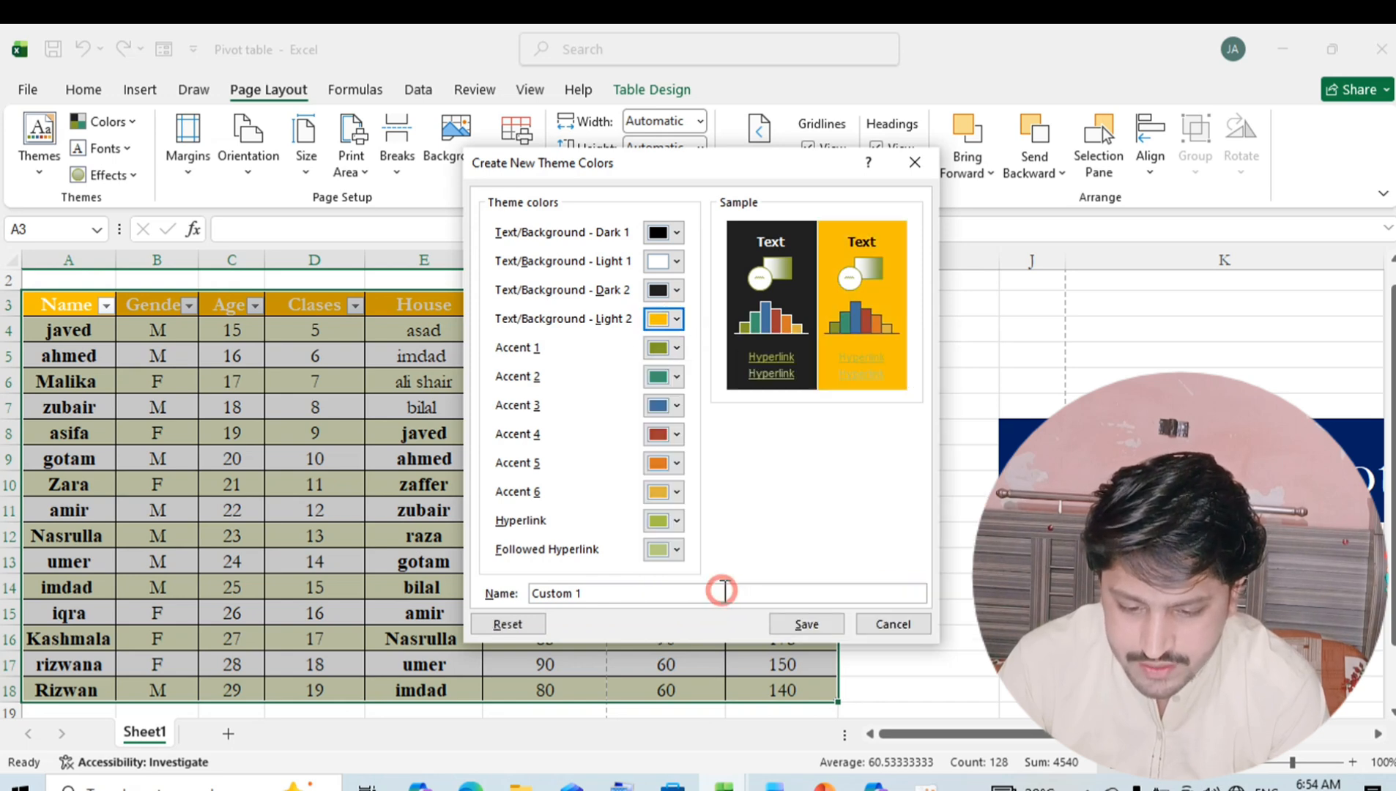
left_click(798, 622)
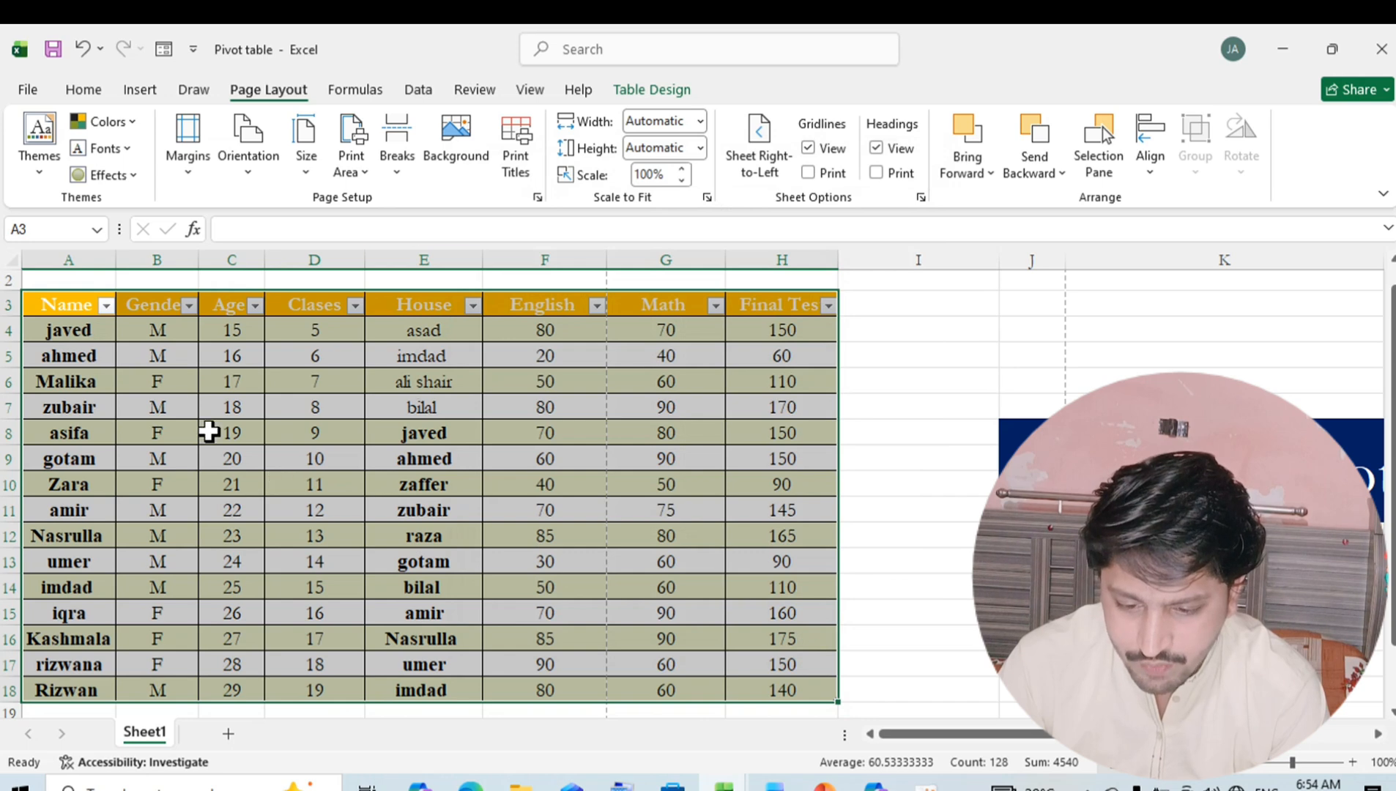
- Set the theme fonts to Arial-Times New Roman and the theme effects to Glow Edge
left_click(111, 150)
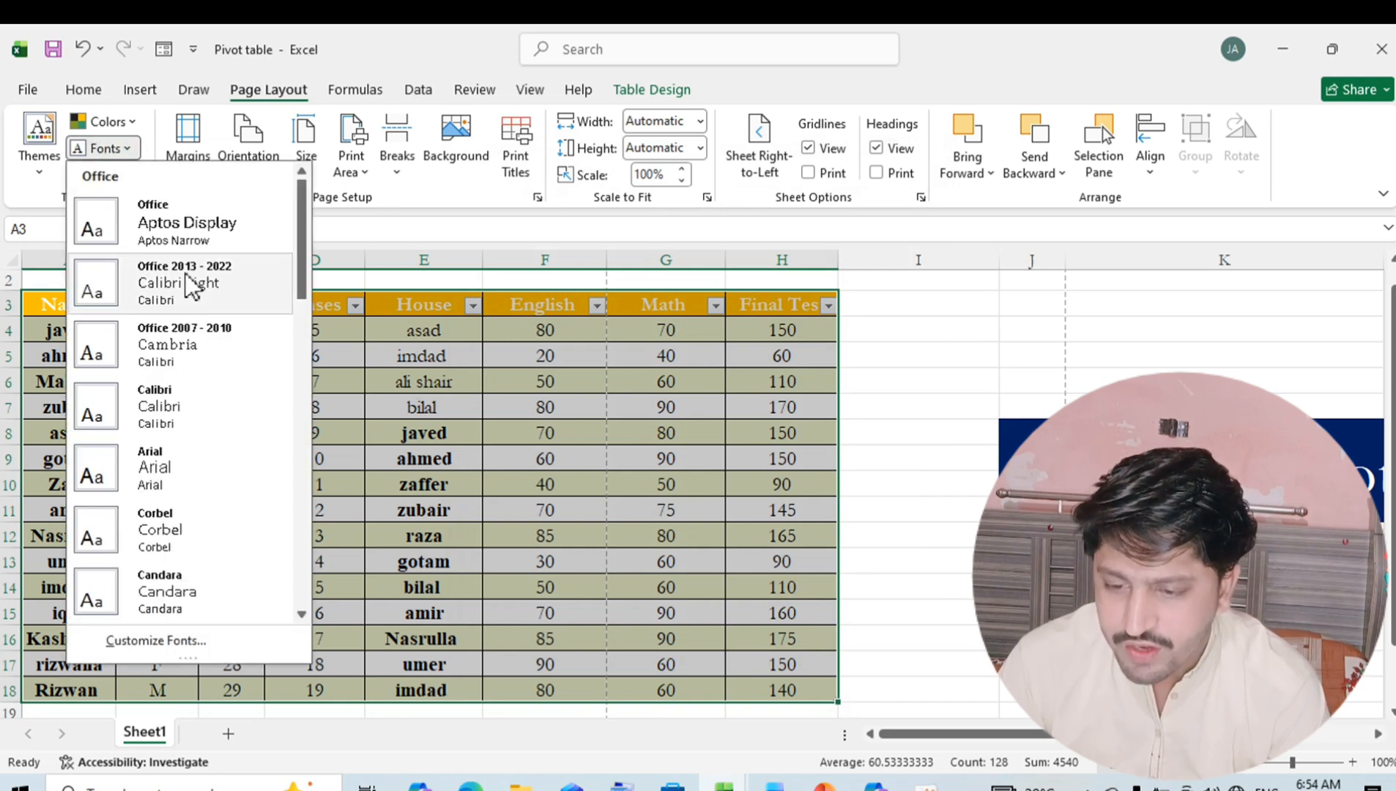
left_click_drag(302, 217, 304, 313)
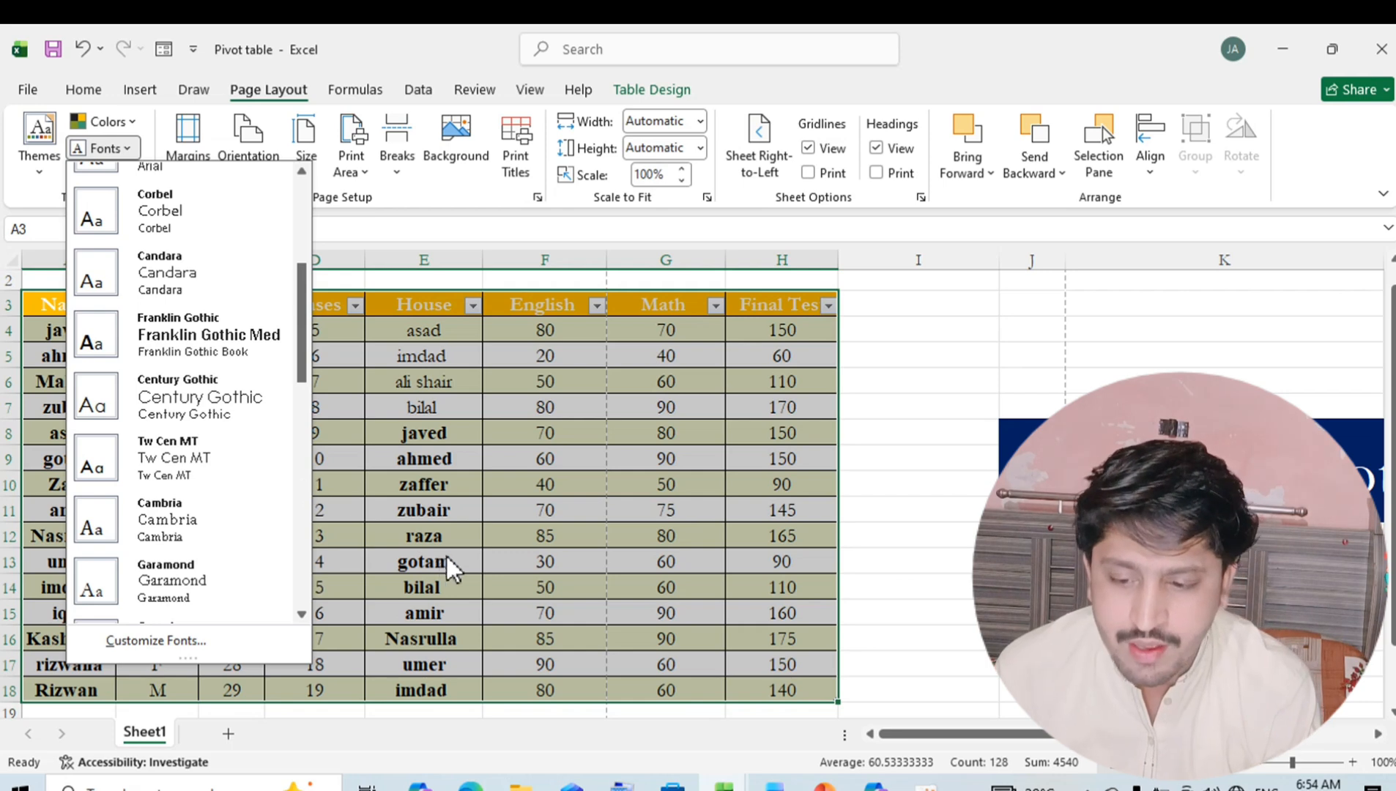
left_click_drag(302, 346, 283, 454)
left_click(225, 411)
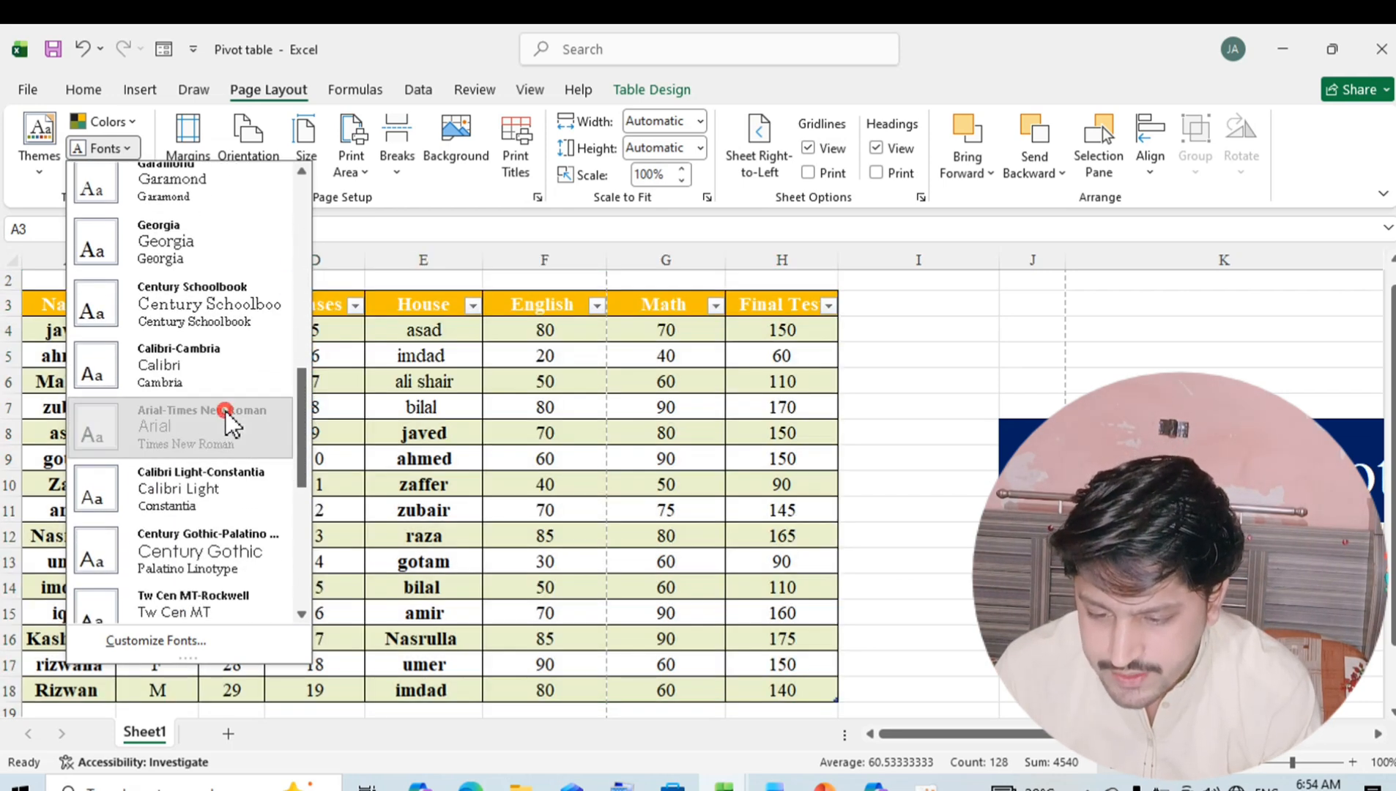
left_click(109, 174)
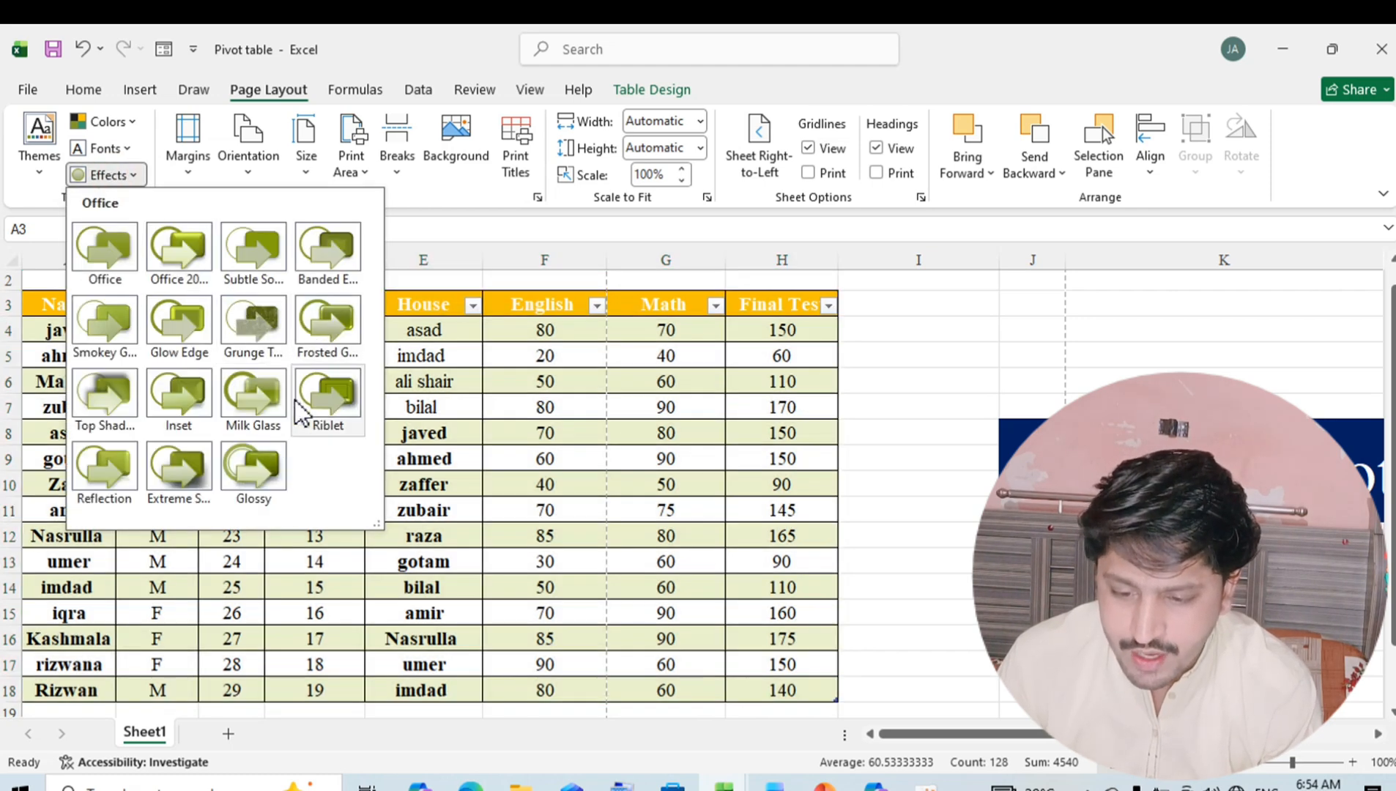
left_click(161, 344)
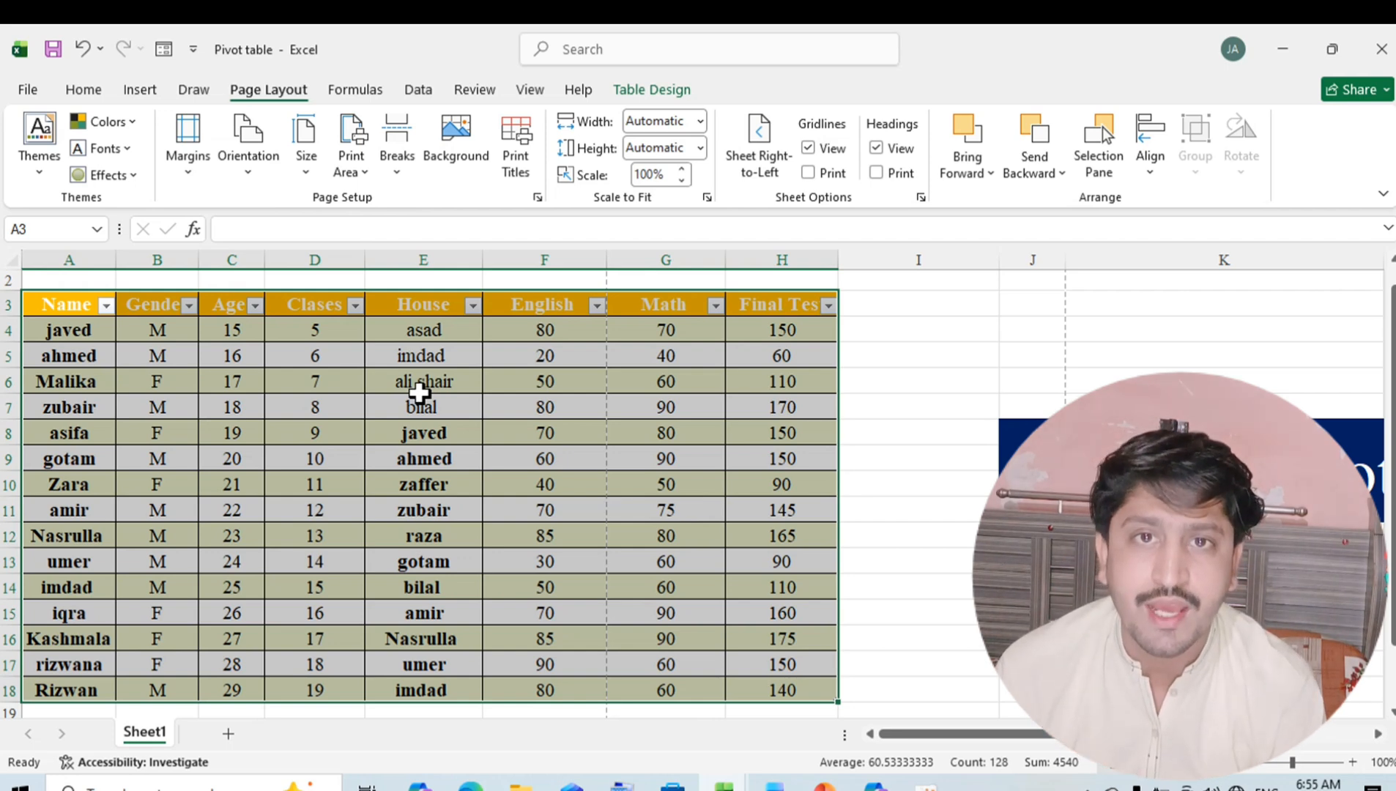
- Set the sheet's page margins to the Wide preset
left_click(189, 167)
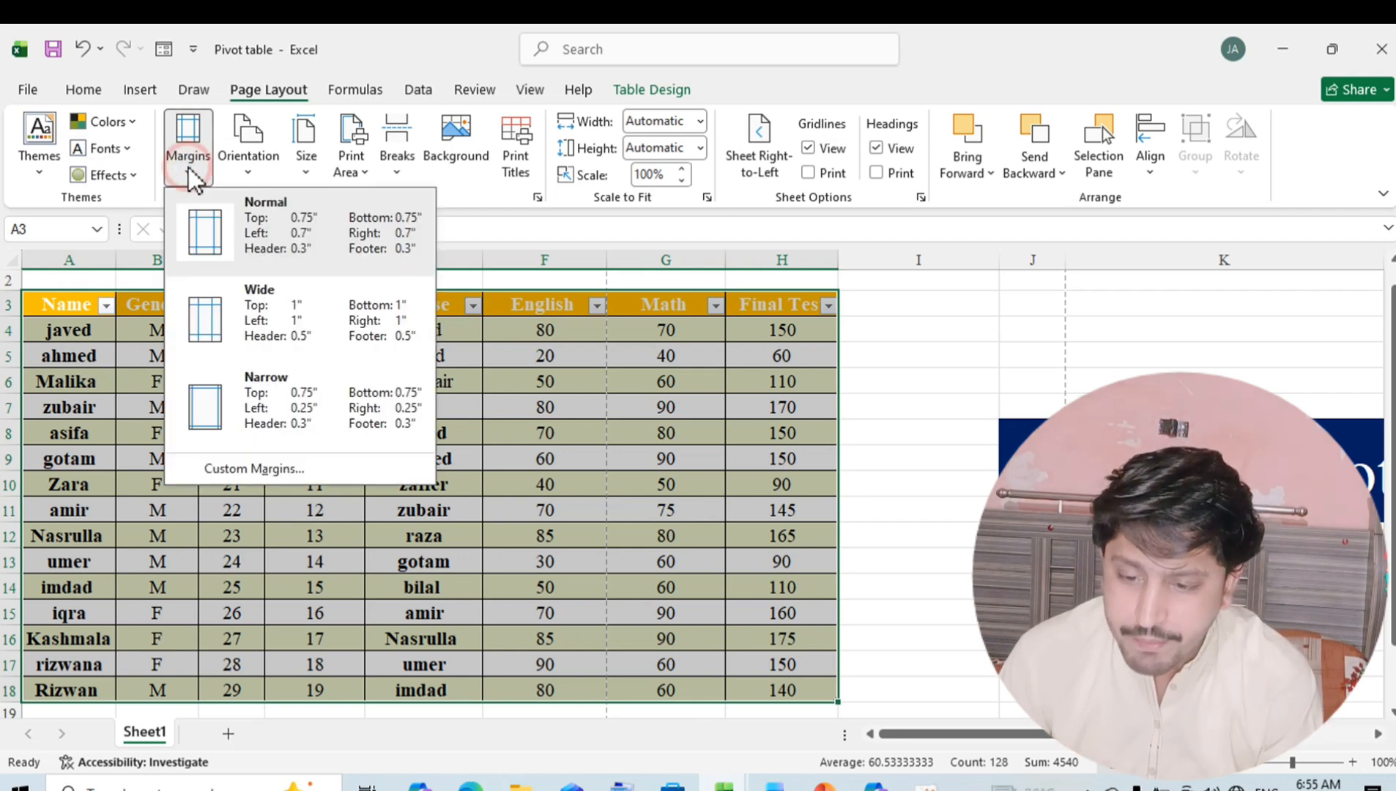
left_click(313, 348)
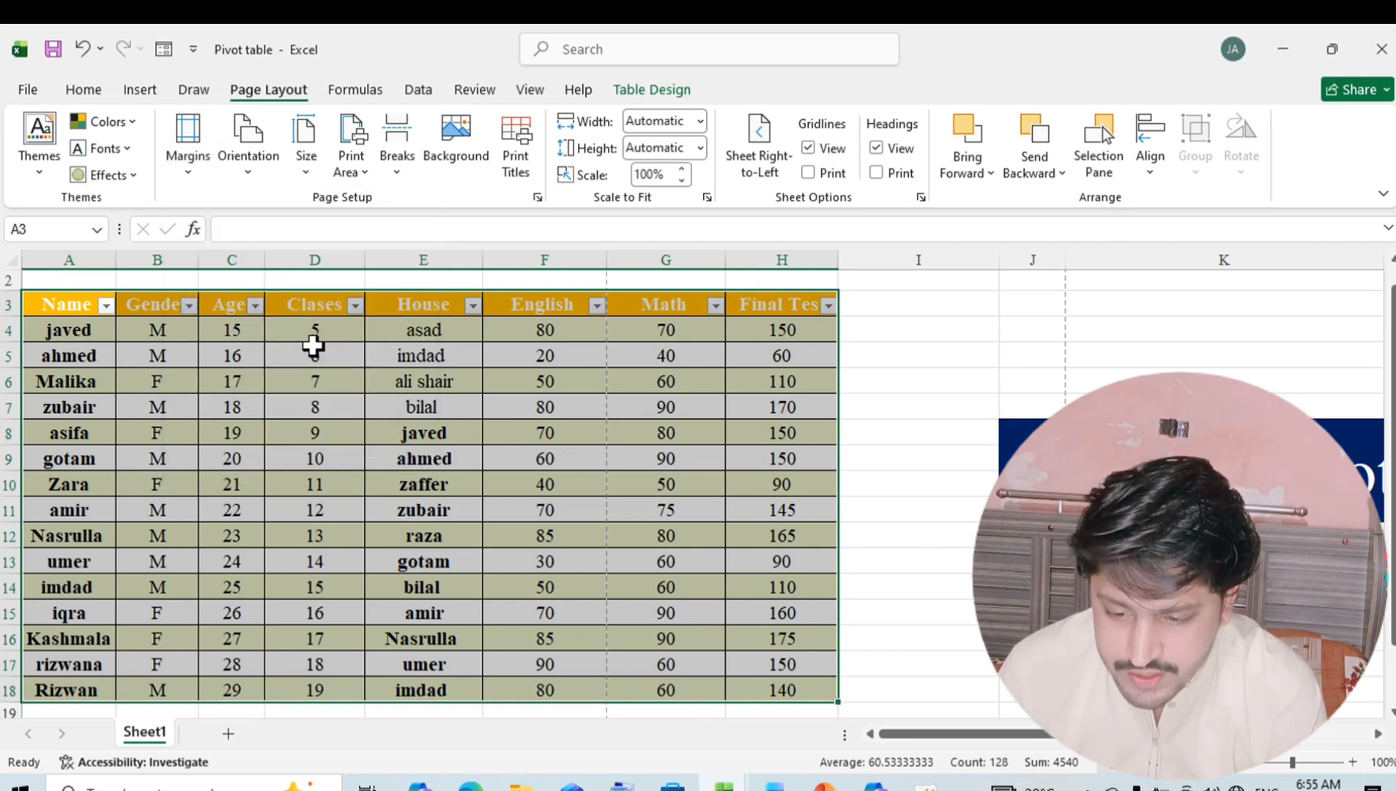
left_click(635, 461)
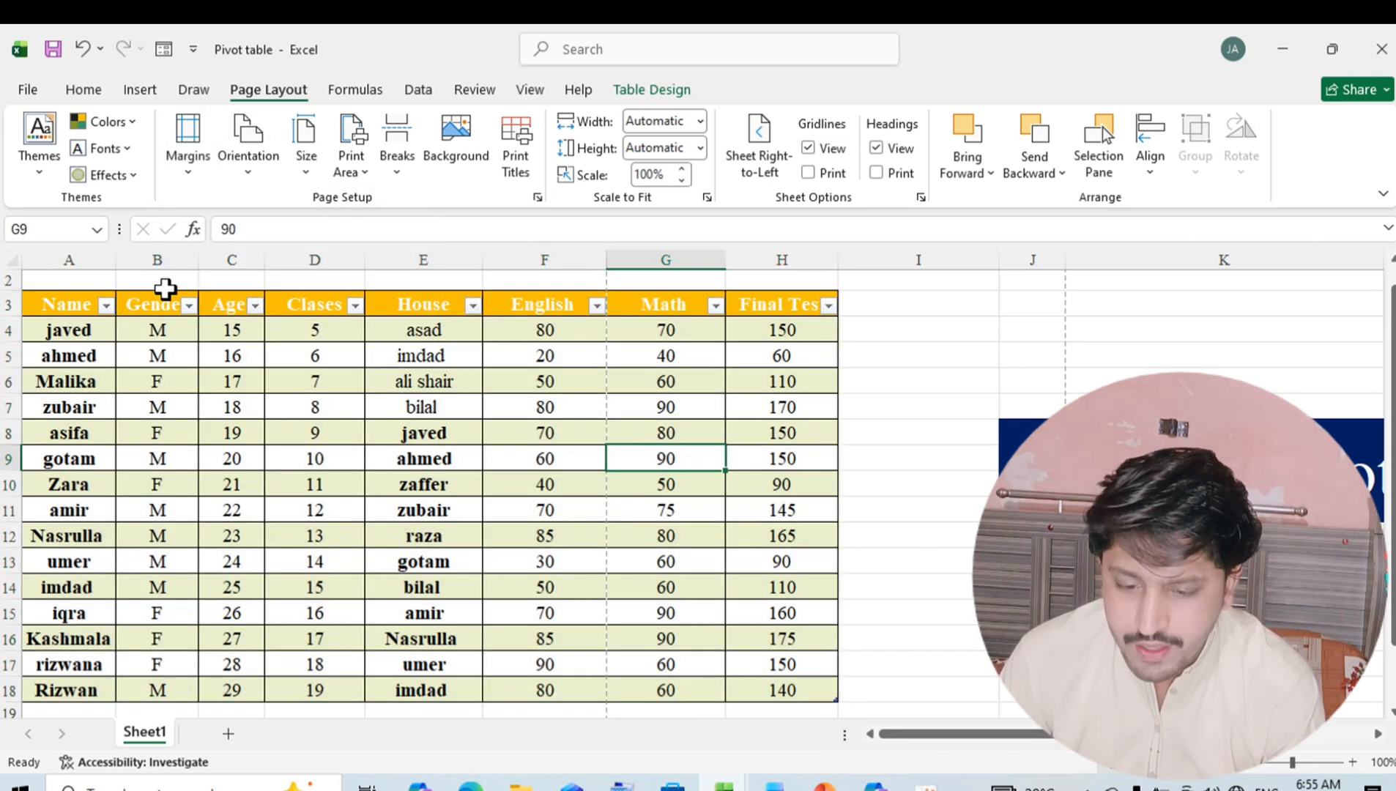
- Select the whole student table and set the page margins to the Narrow preset
left_click_drag(94, 305, 759, 700)
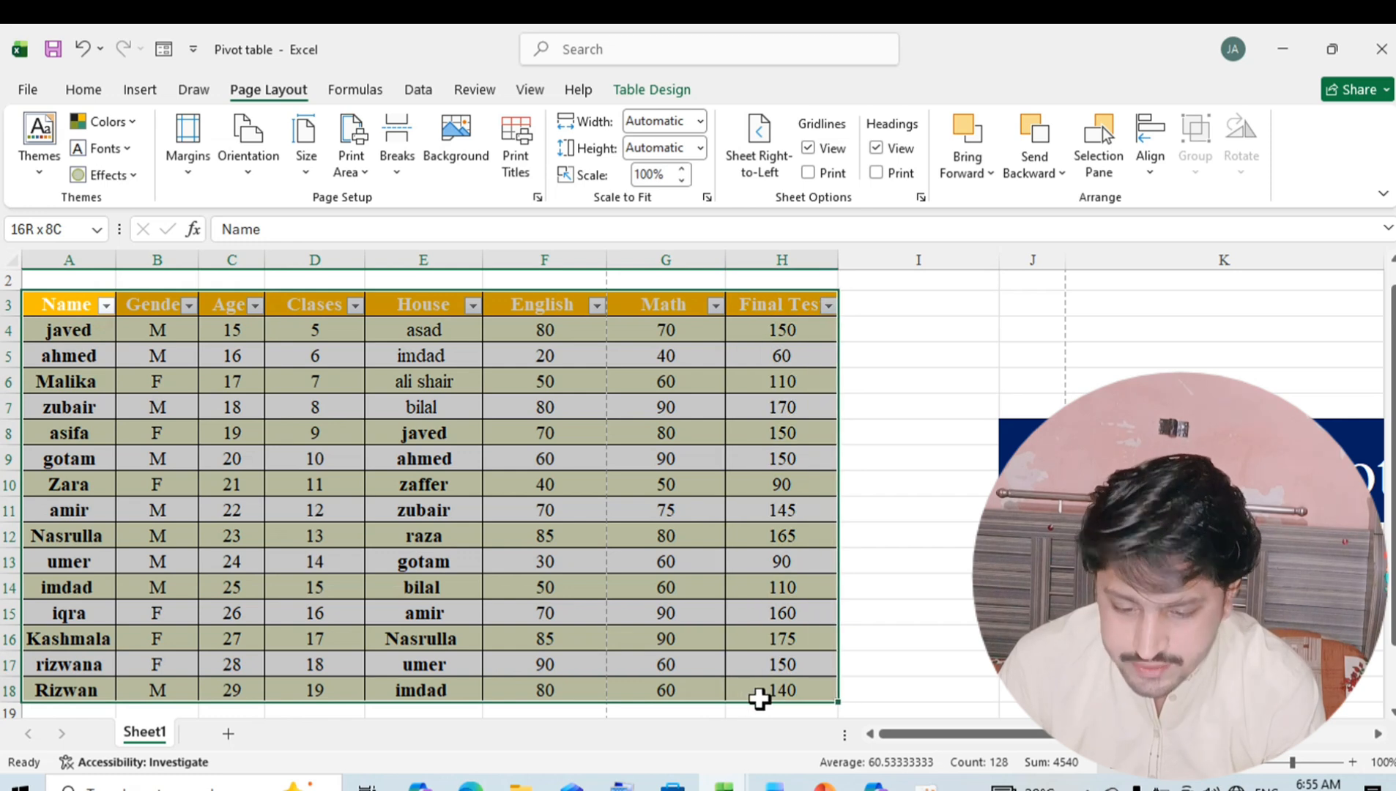
left_click(196, 171)
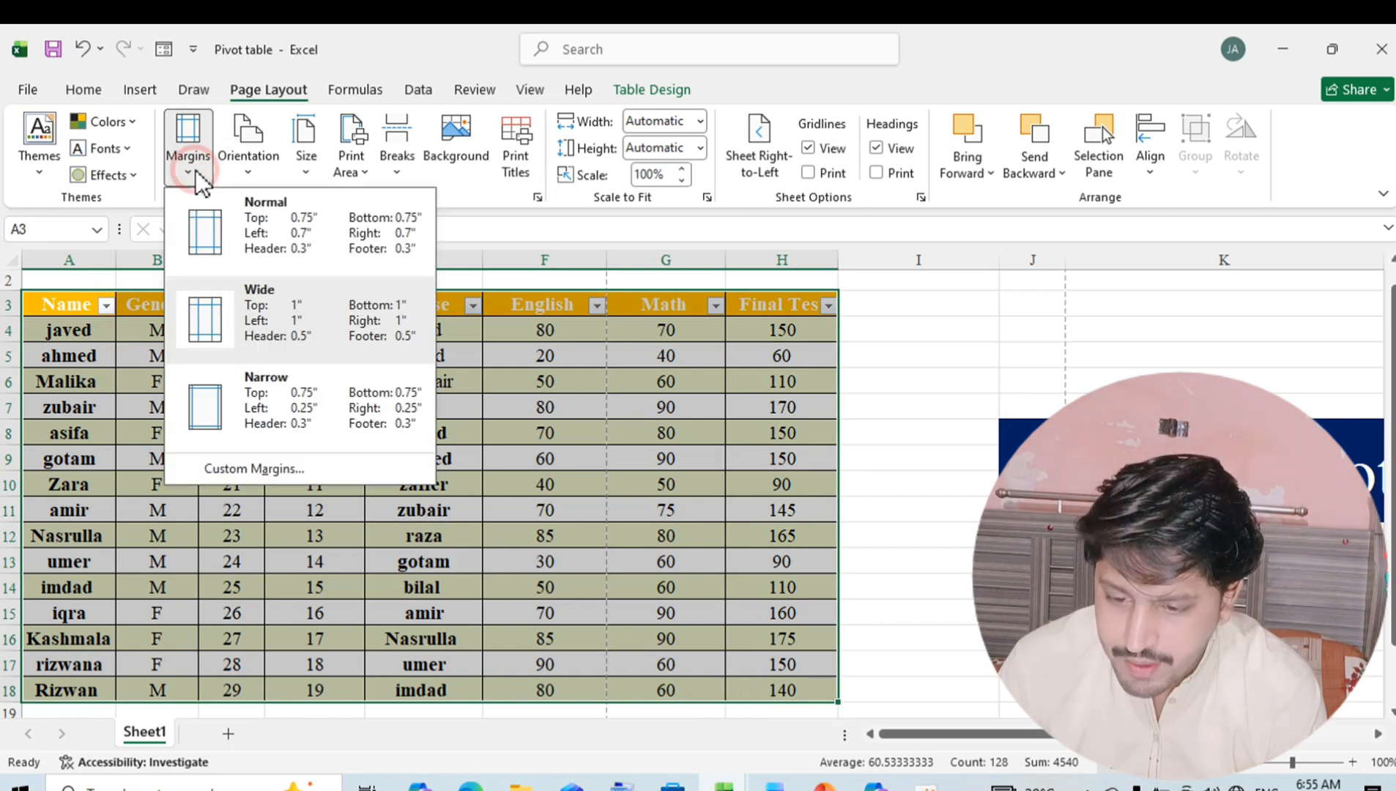
left_click(315, 387)
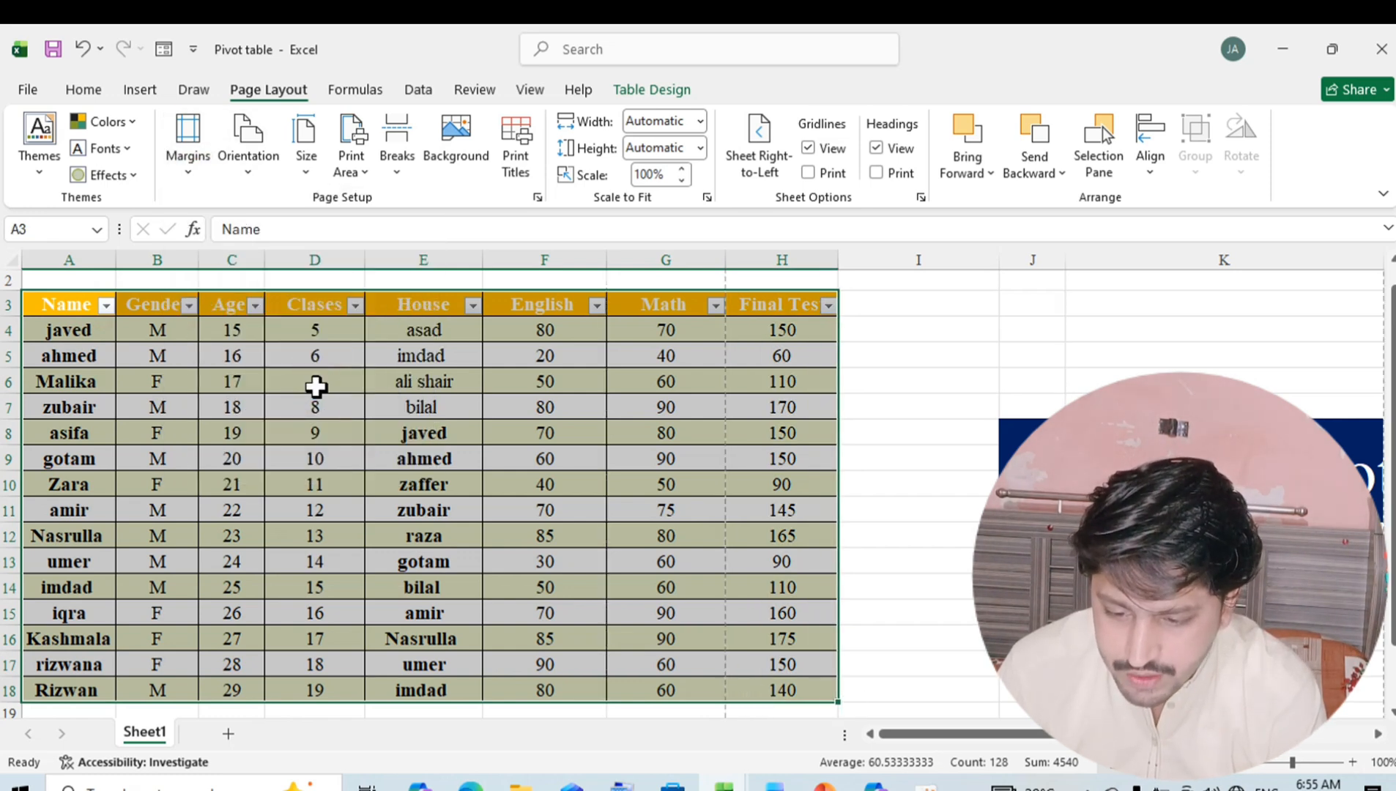
- Check the sheet's page layout in the print preview and return to the worksheet
left_click(27, 88)
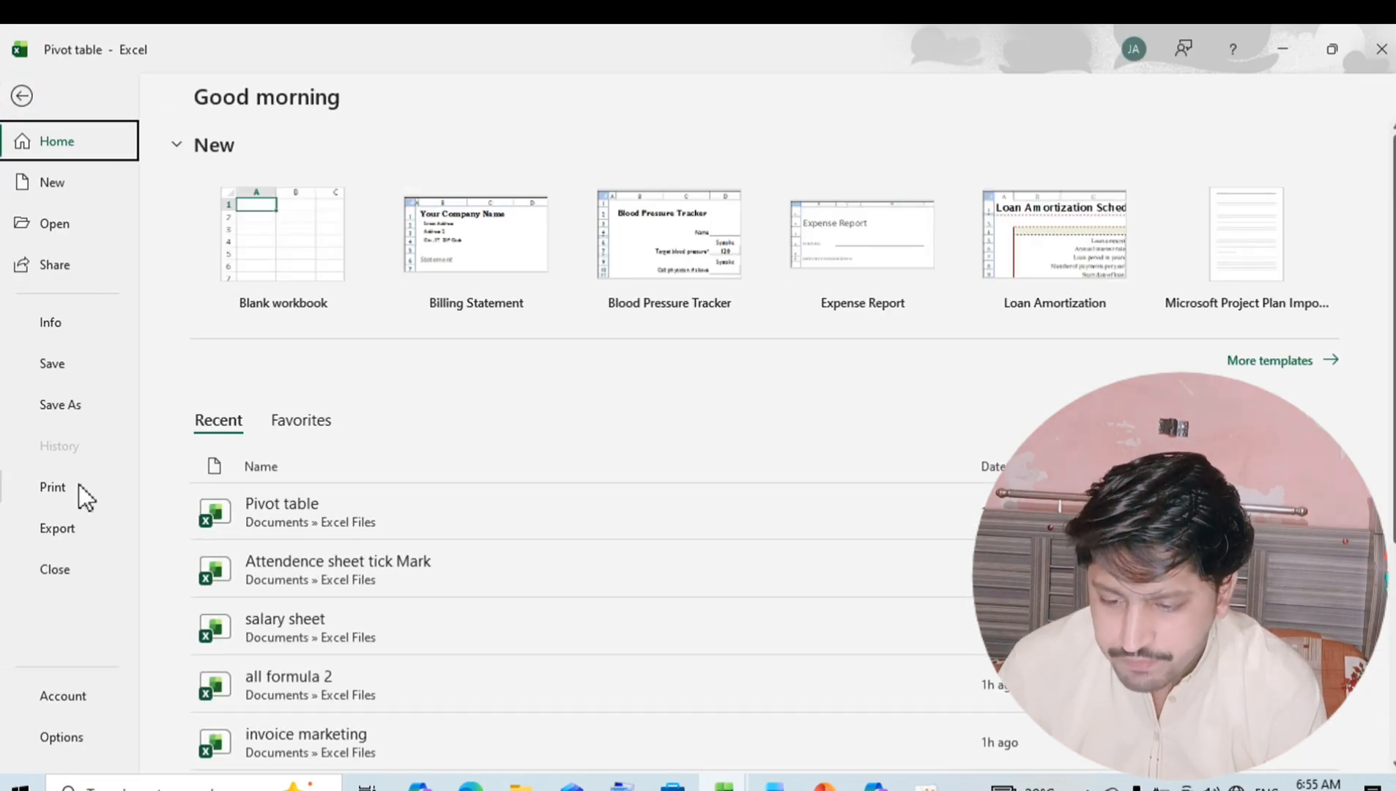
left_click(53, 487)
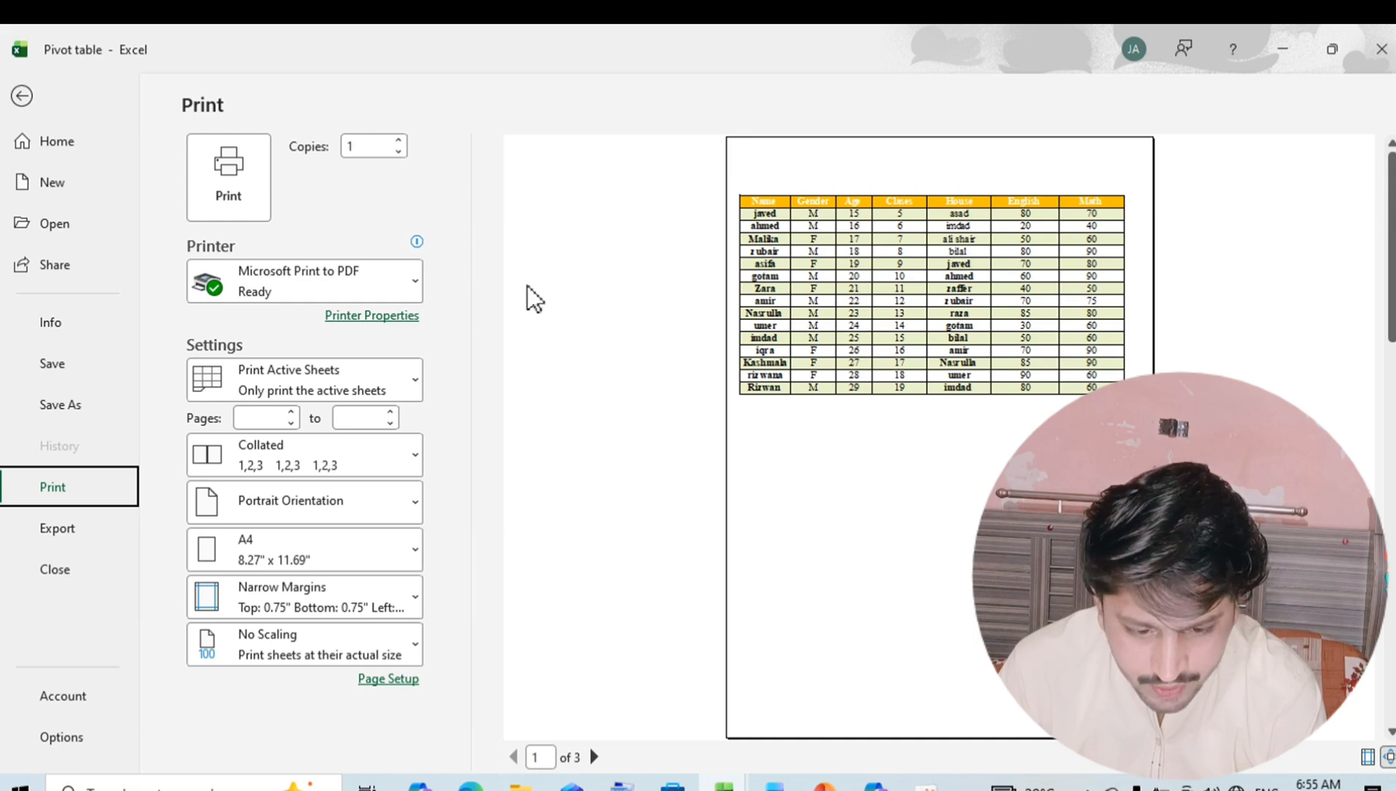
left_click(23, 98)
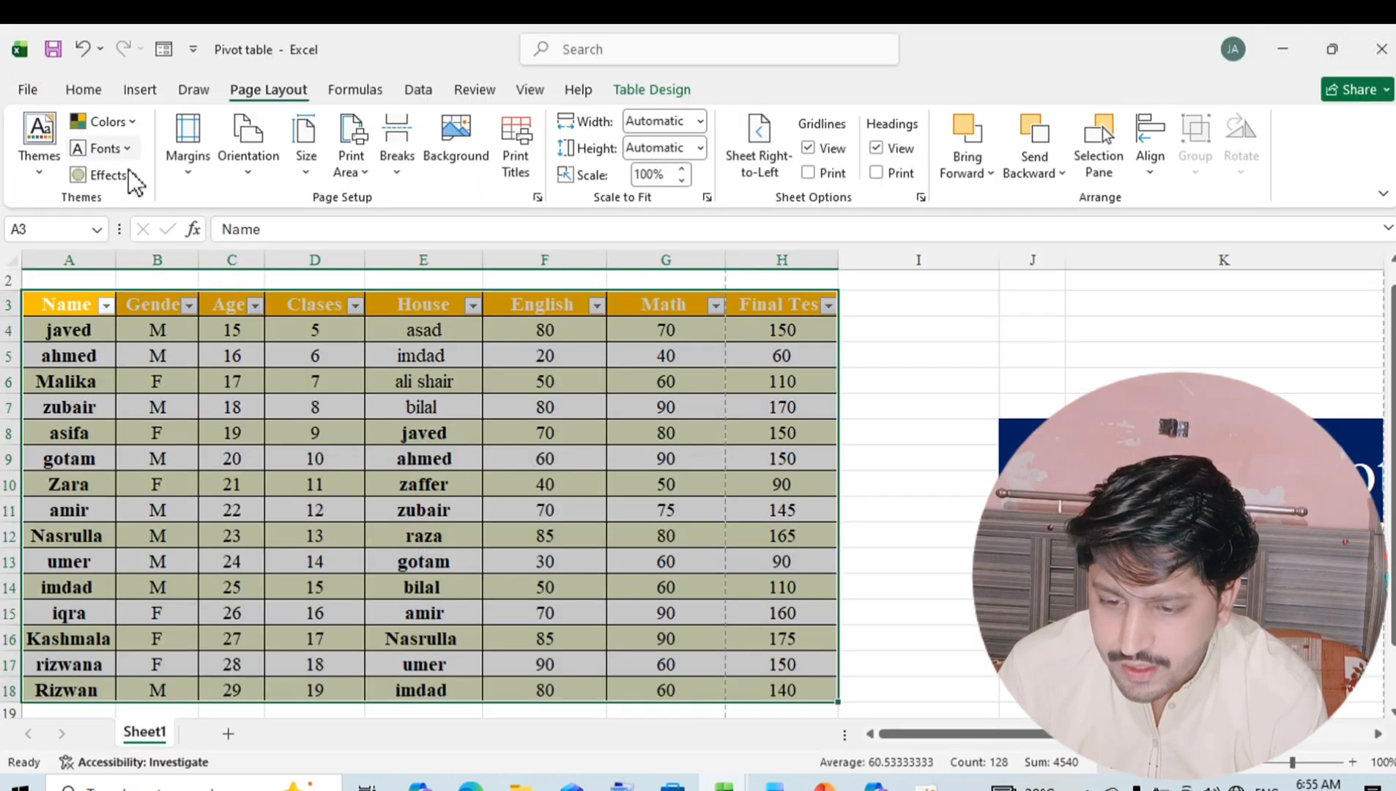
- Apply custom page margins to the sheet, with the top, header, left and bottom margins all set to 0
left_click(185, 179)
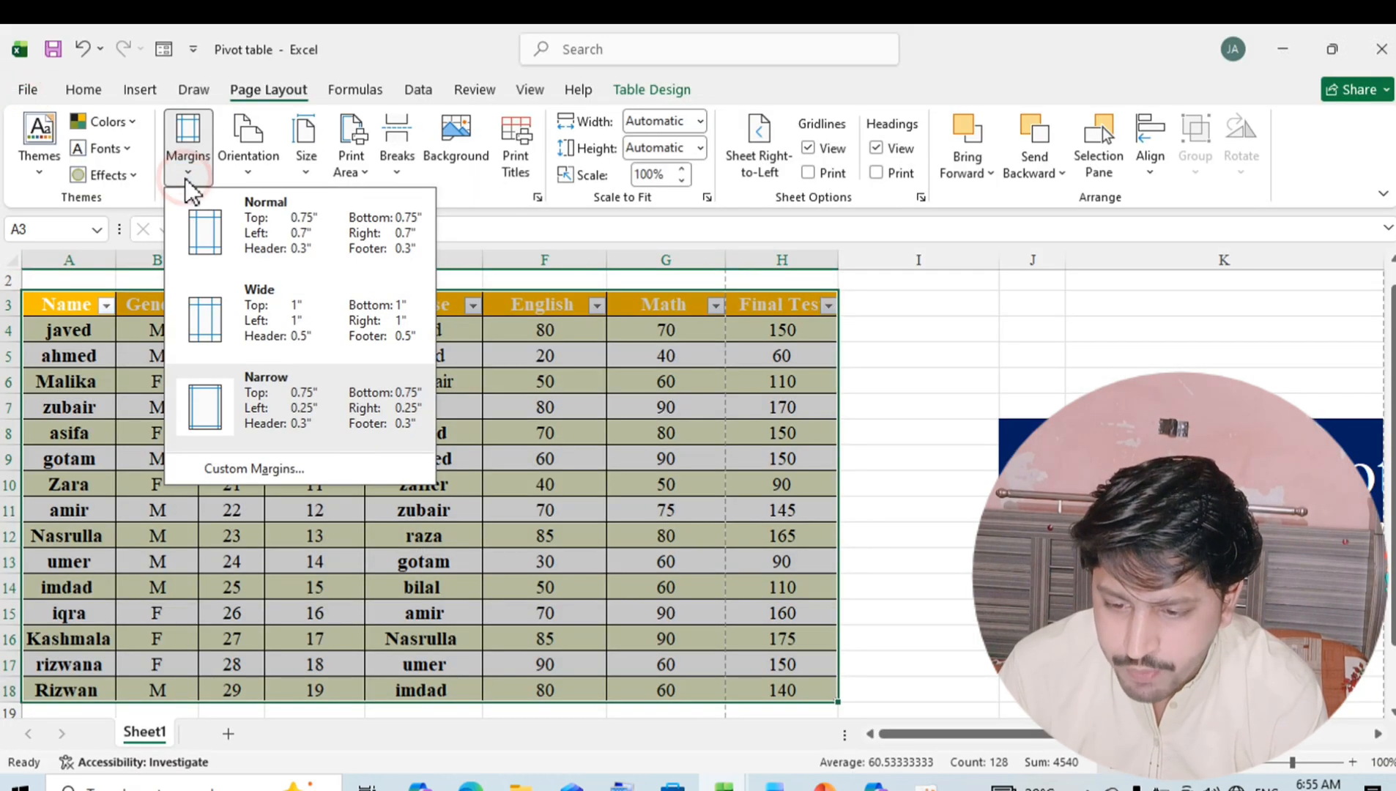
left_click(271, 463)
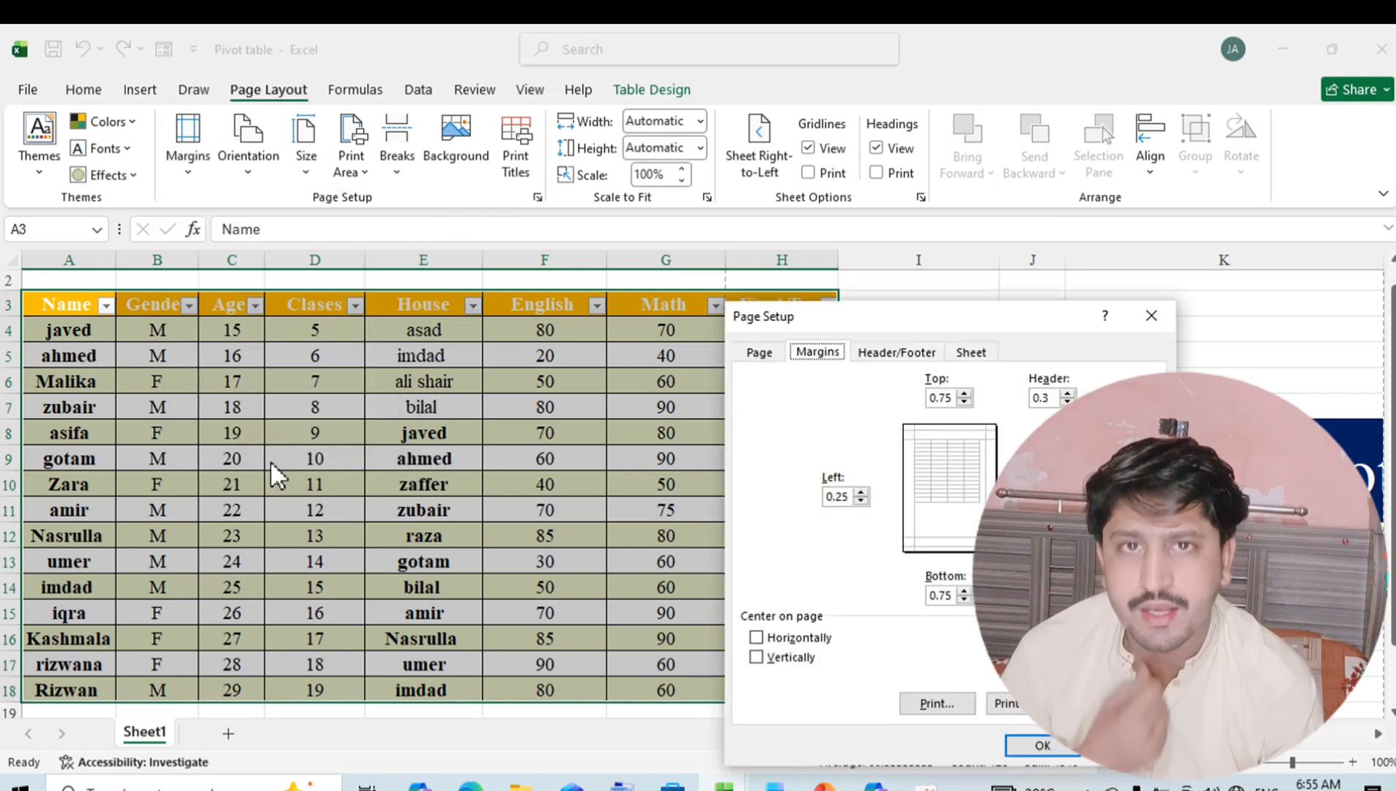
double_click(967, 403)
type("0")
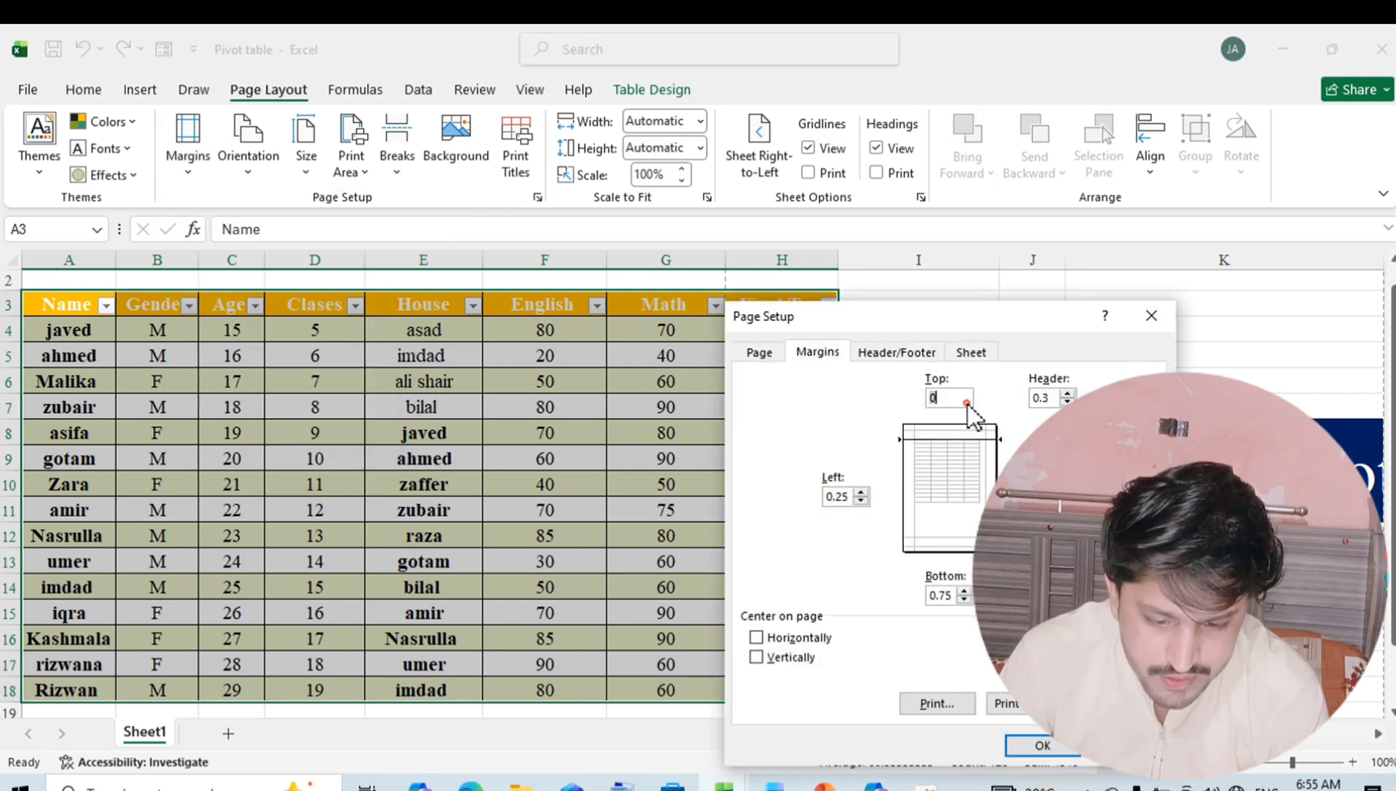
double_click(1055, 398)
type("0")
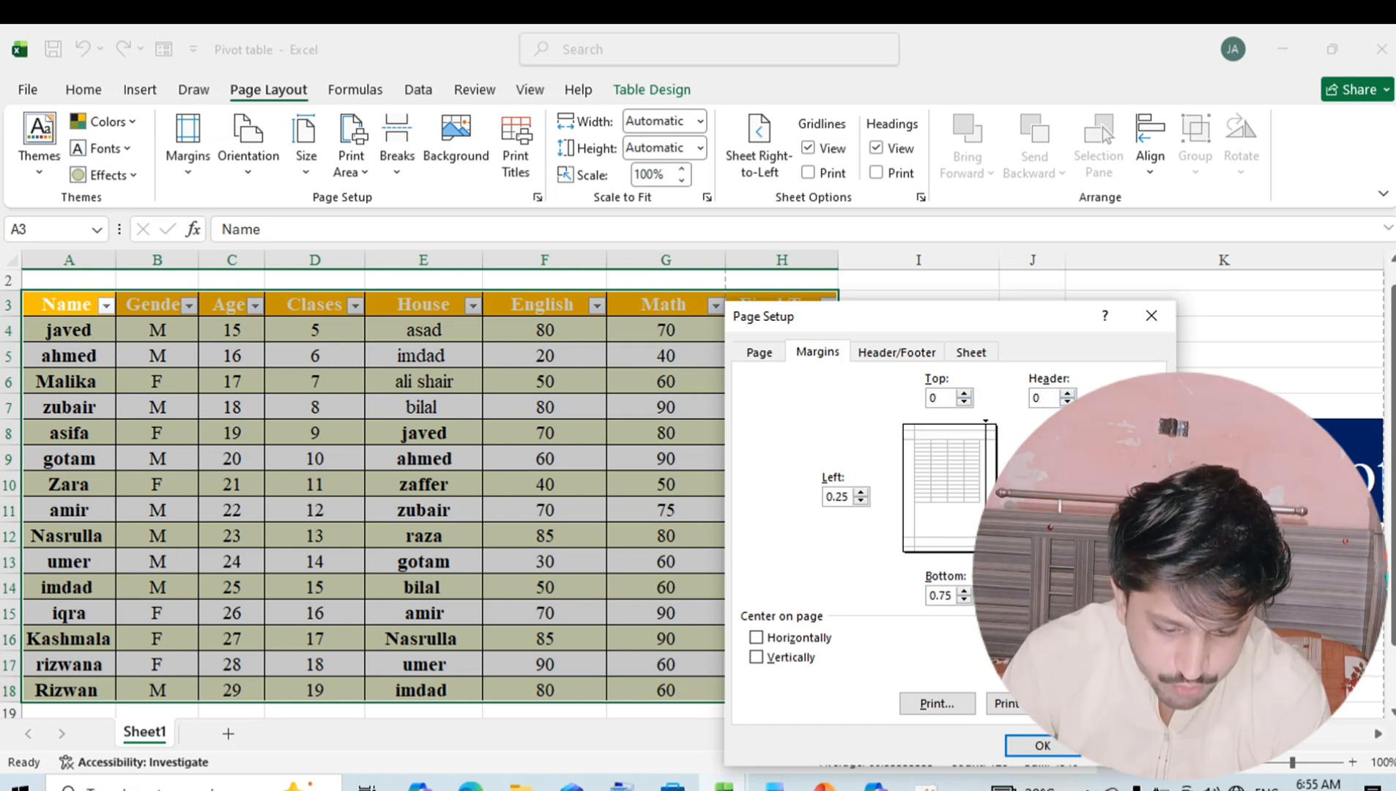
double_click(853, 500)
type("0")
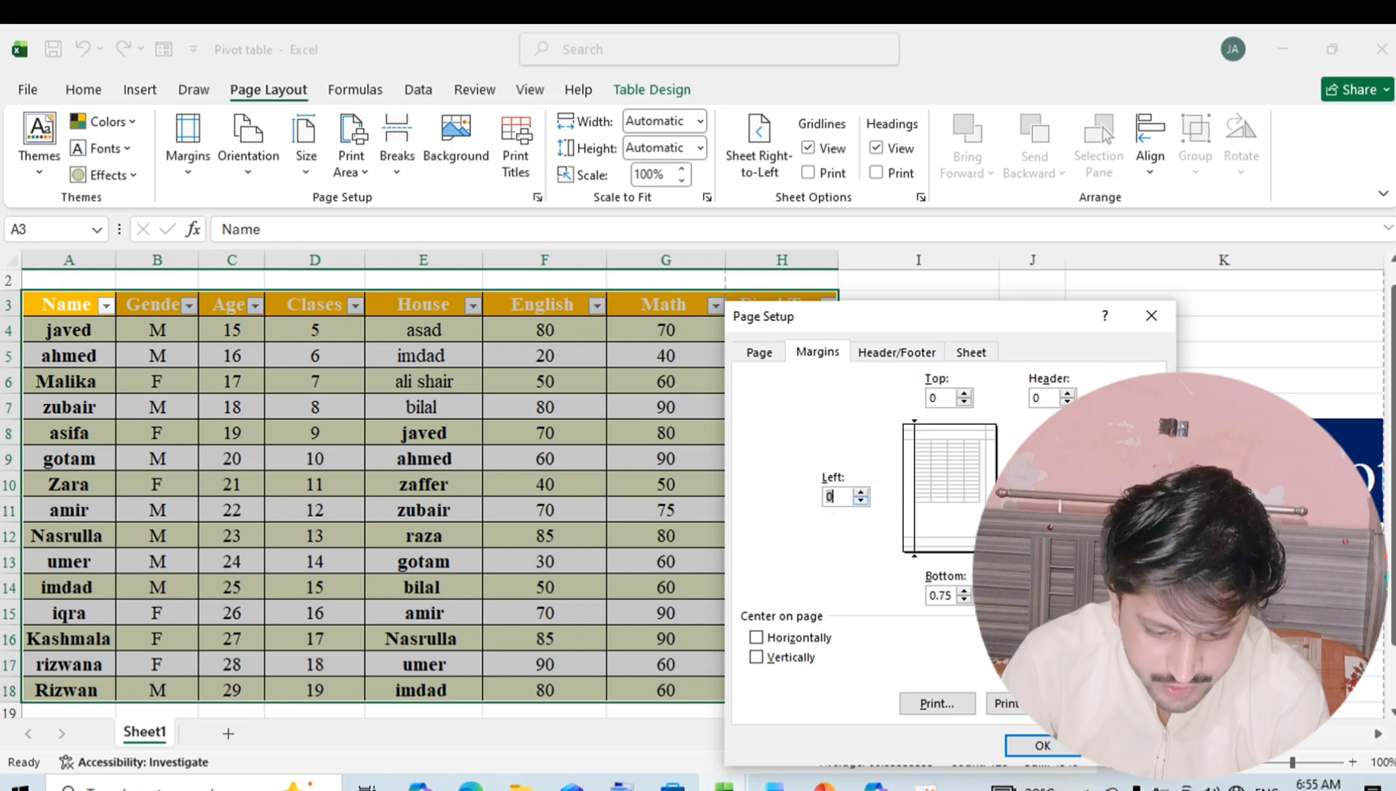
left_click(964, 599)
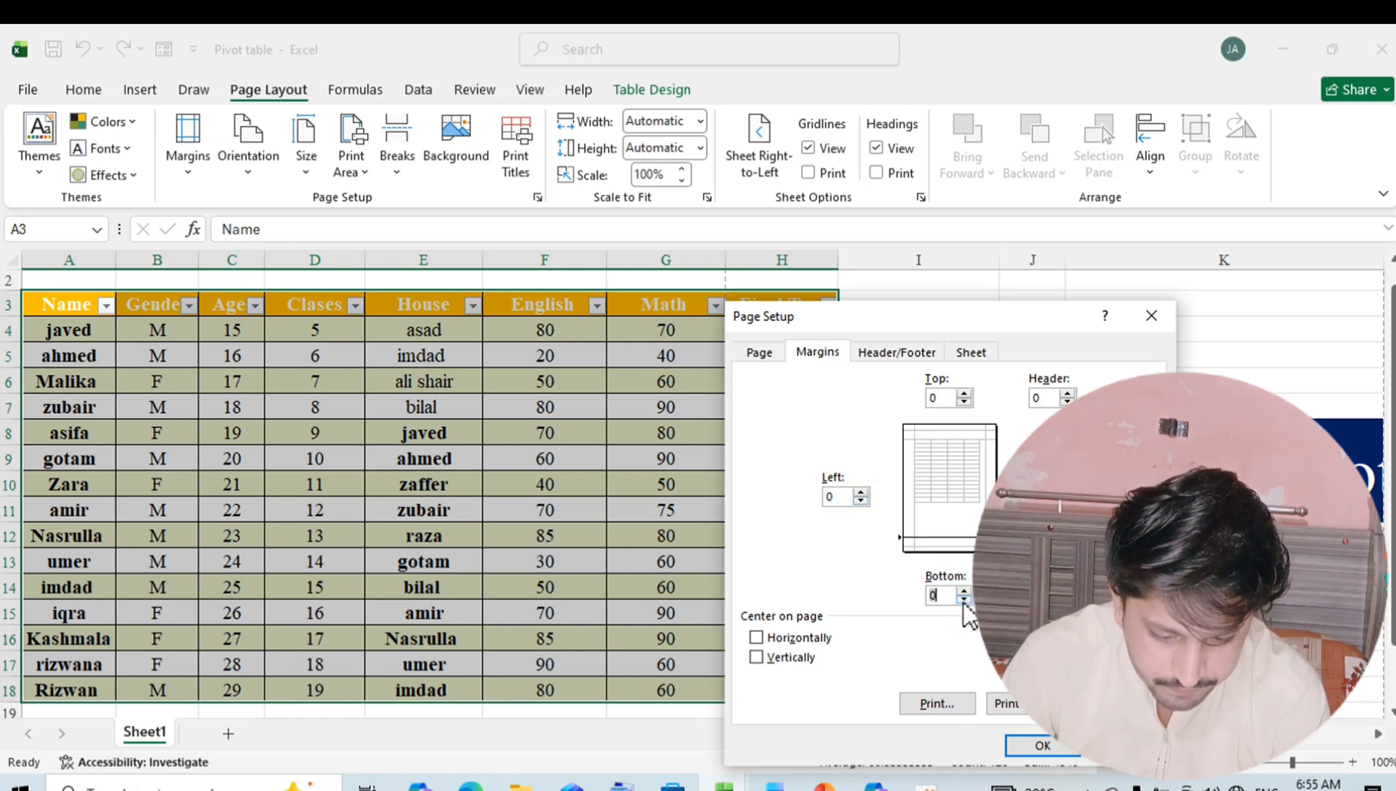
left_click(1067, 599)
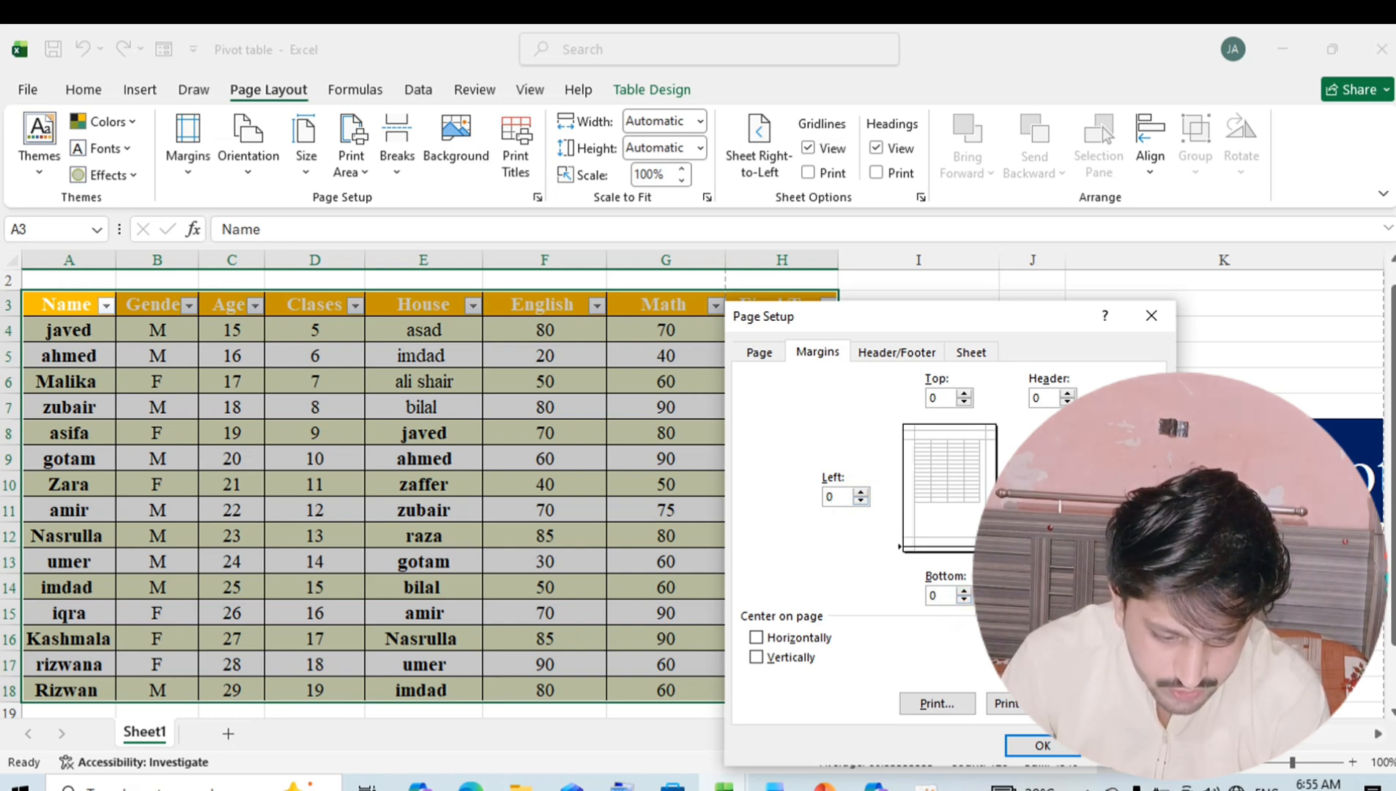
left_click(1052, 744)
- Check the sheet with its custom margins in the print preview, return to the worksheet and deselect the table
left_click(29, 90)
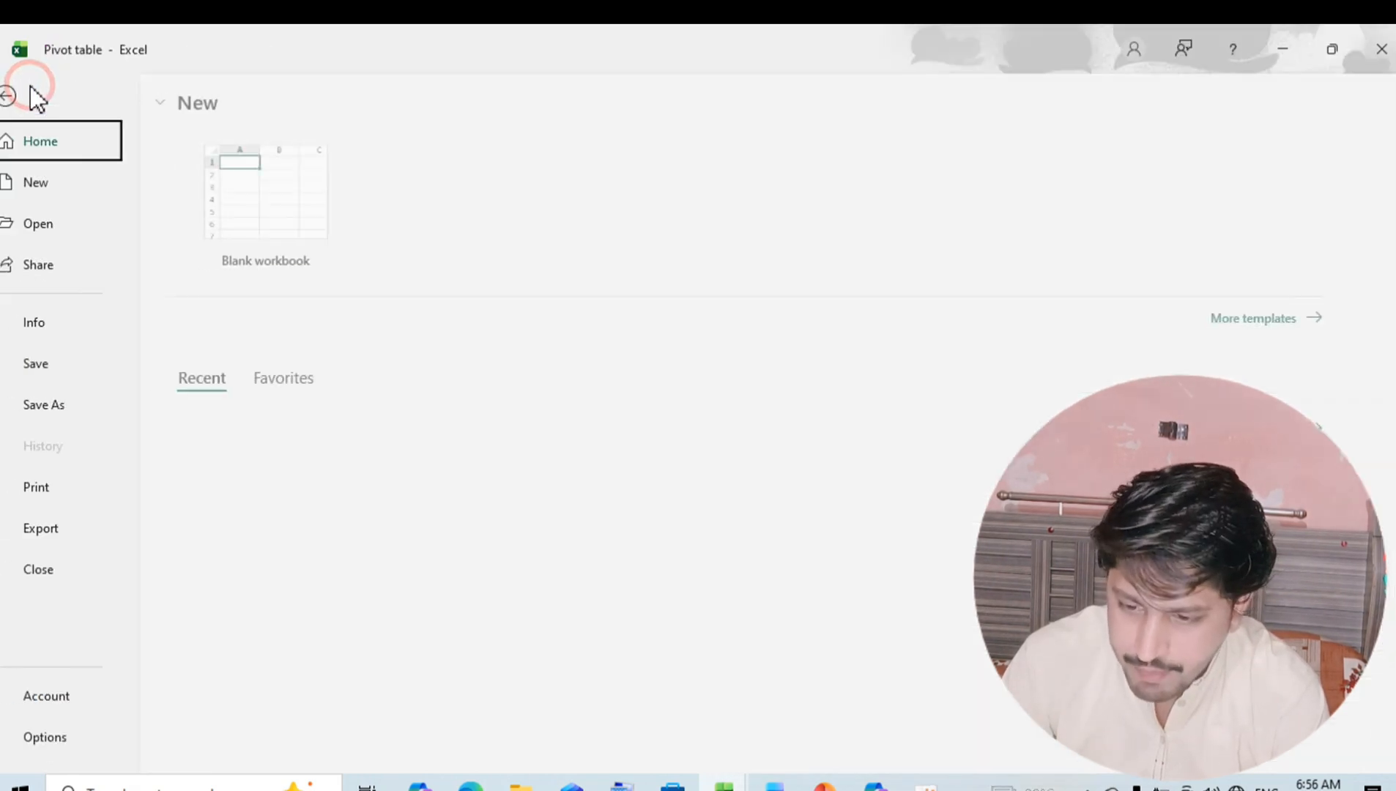
left_click(65, 490)
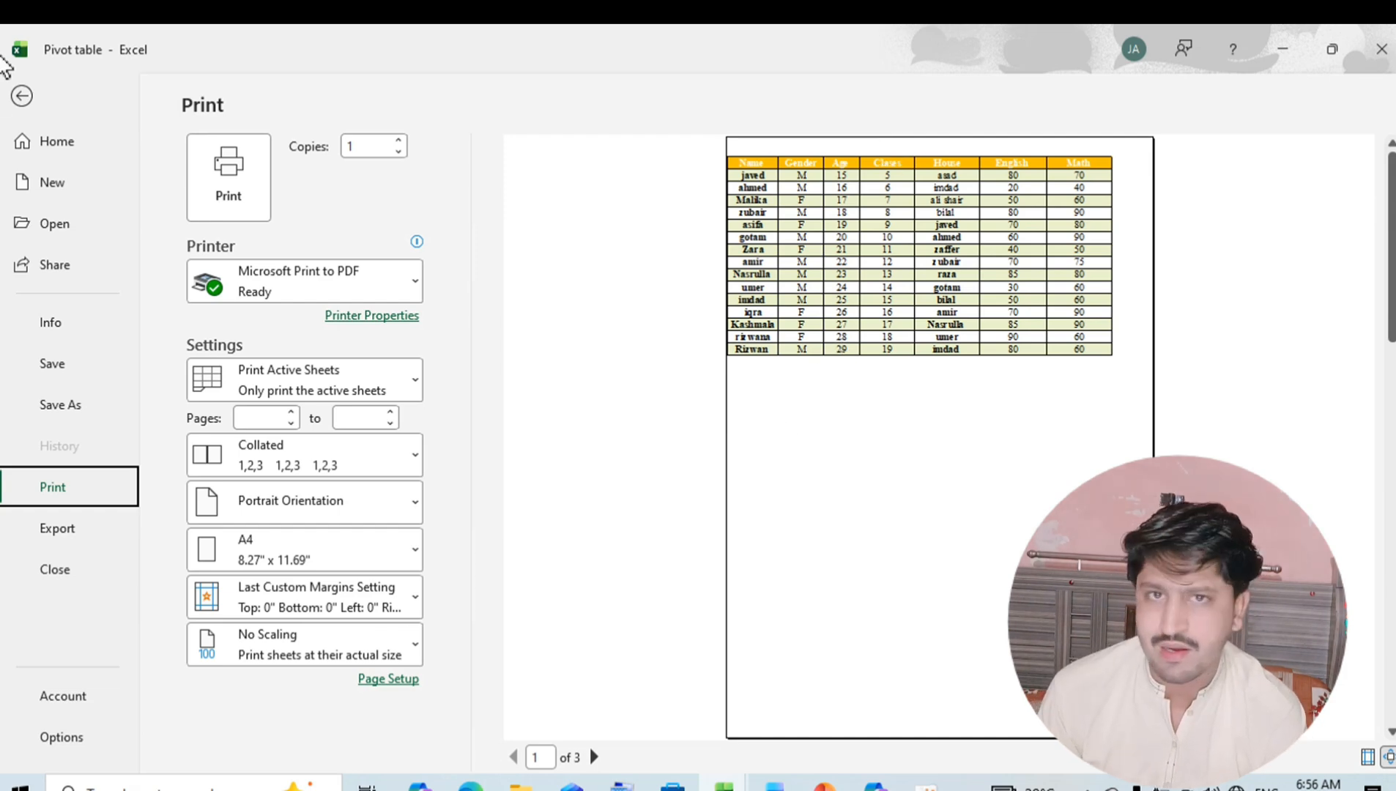
left_click(16, 101)
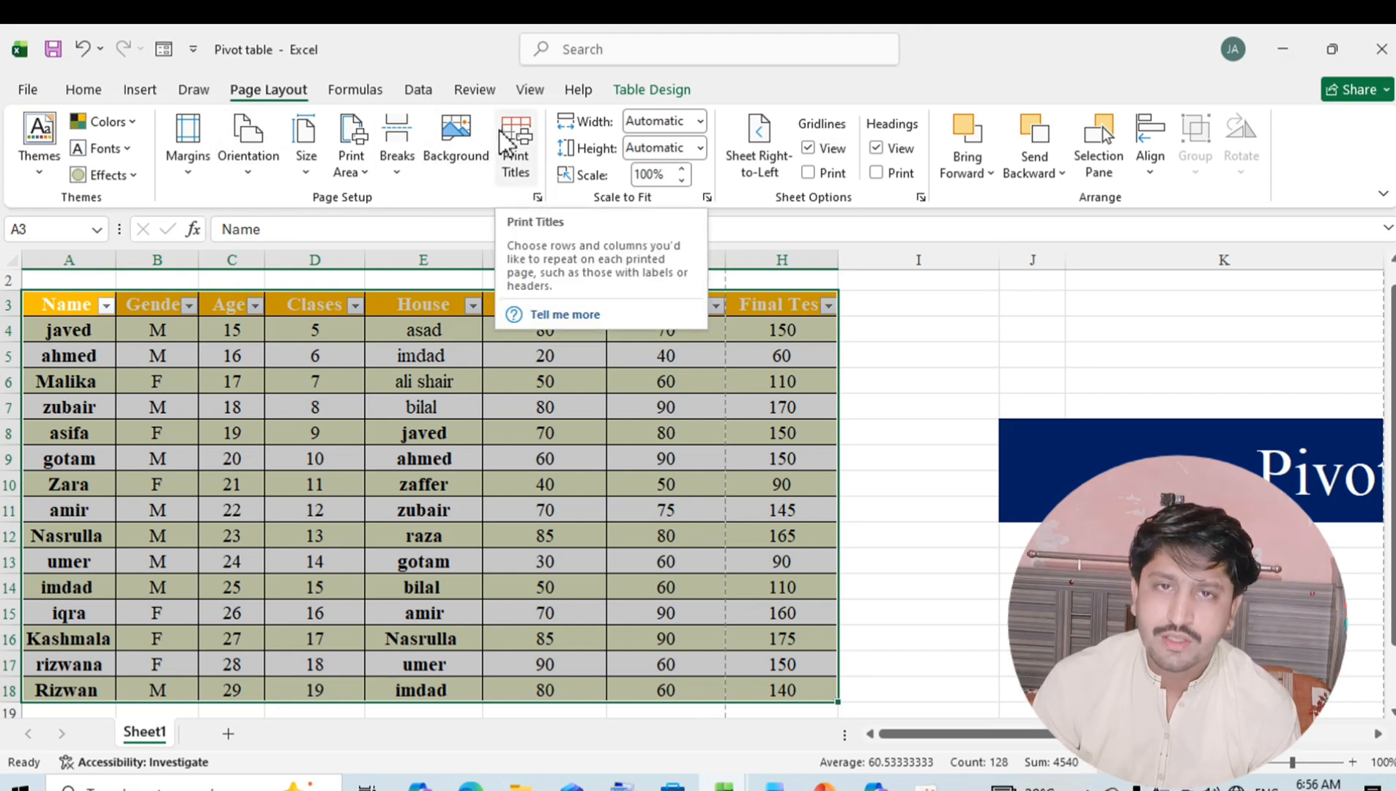
left_click(892, 360)
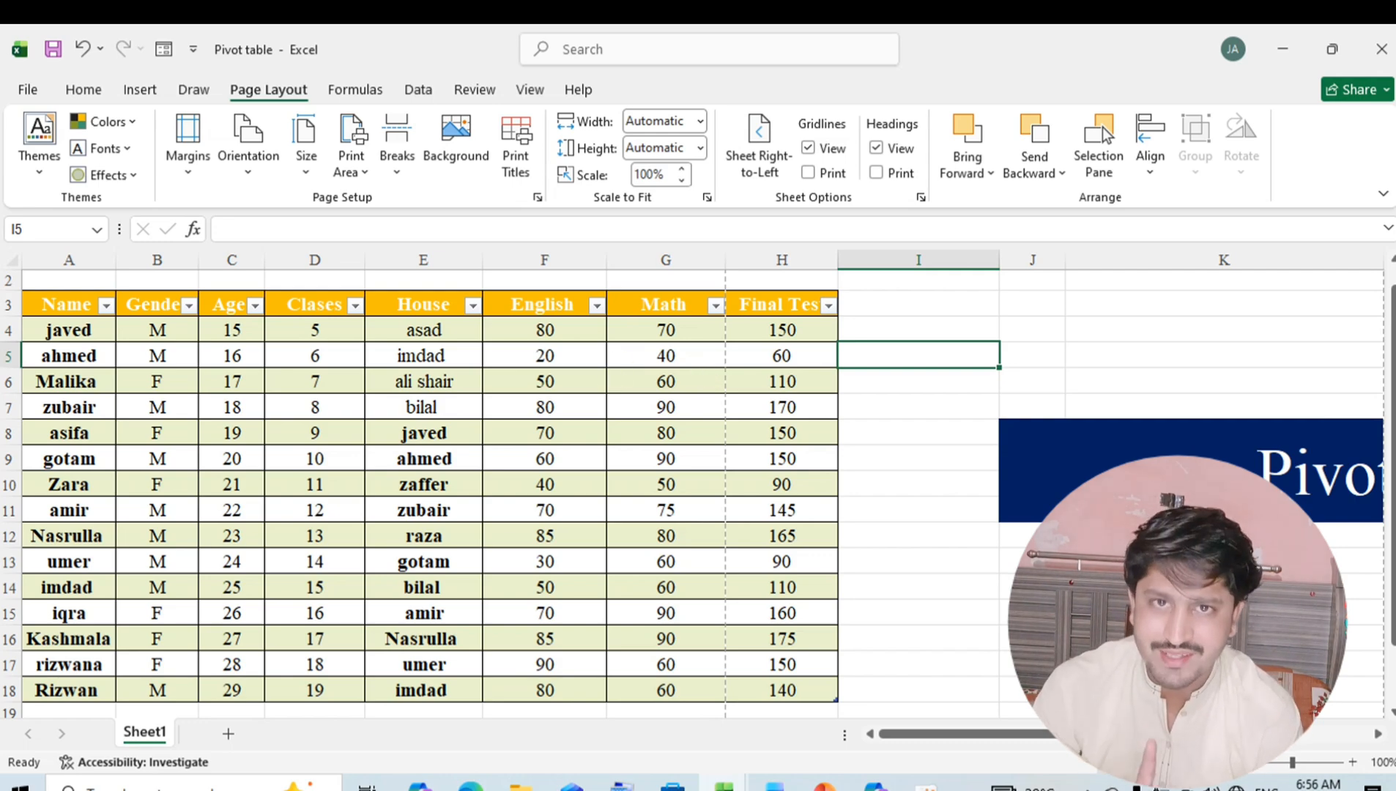
key("super+i")
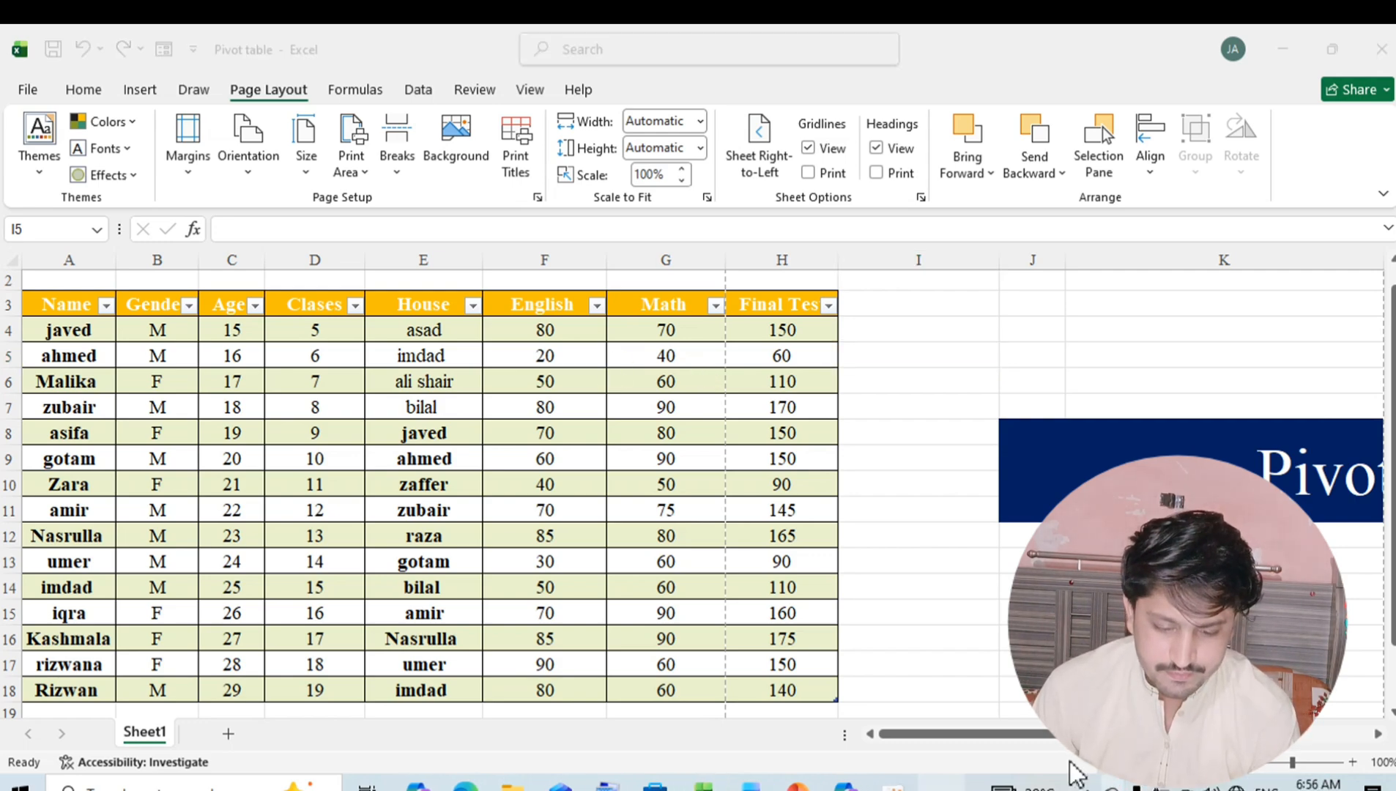